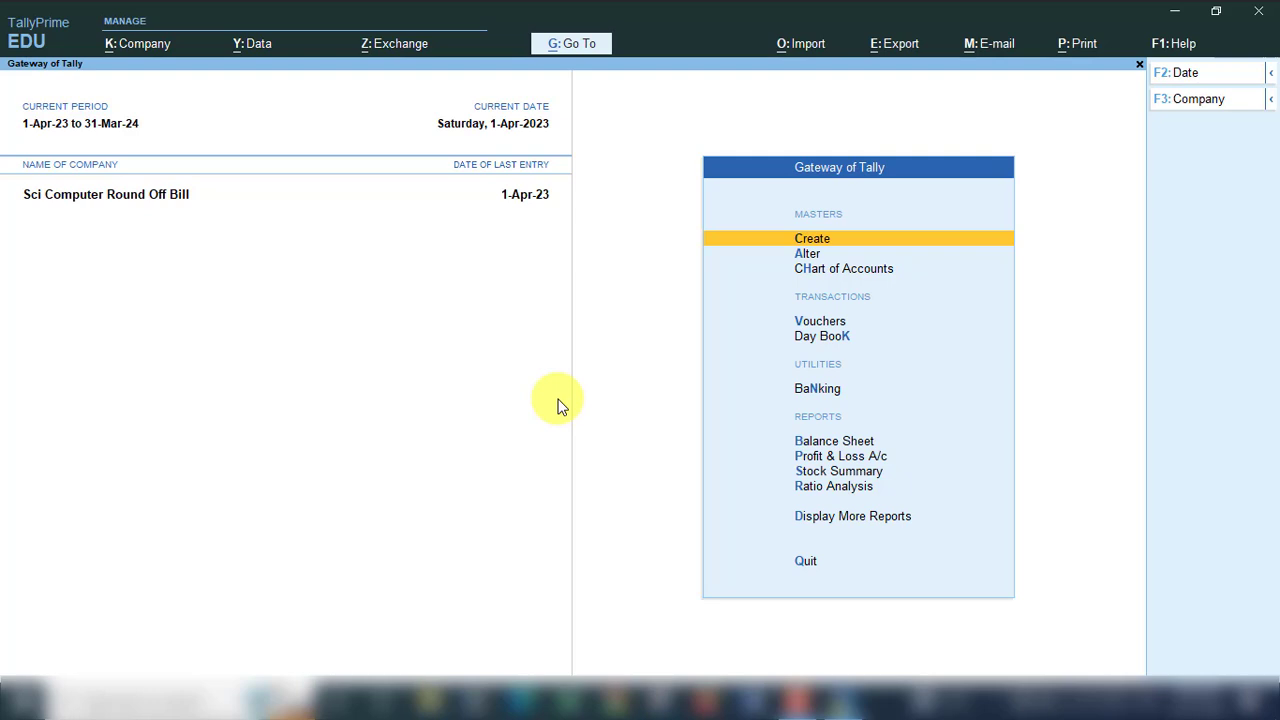
Step: Open the current company's alteration form, review its details, and return to the gateway without changing anything
{"action": "key", "text": "ctrl"}
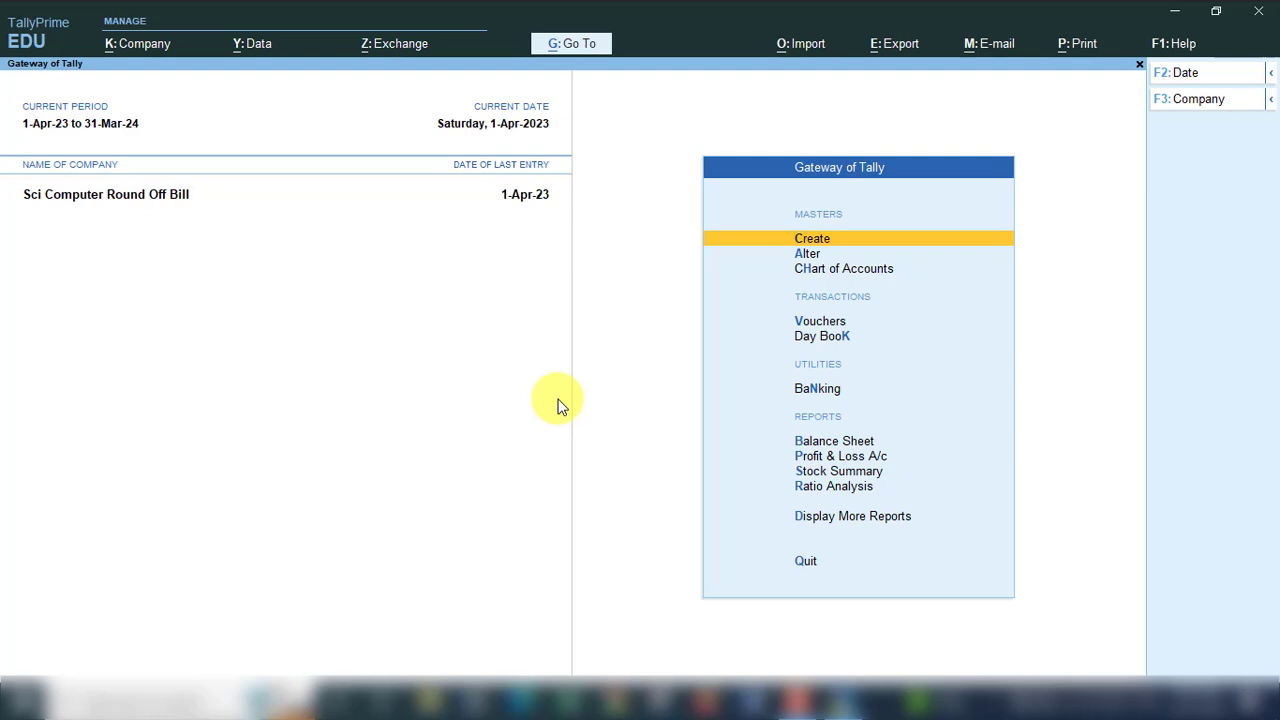
{"action": "left_click", "coordinate": [1187, 100]}
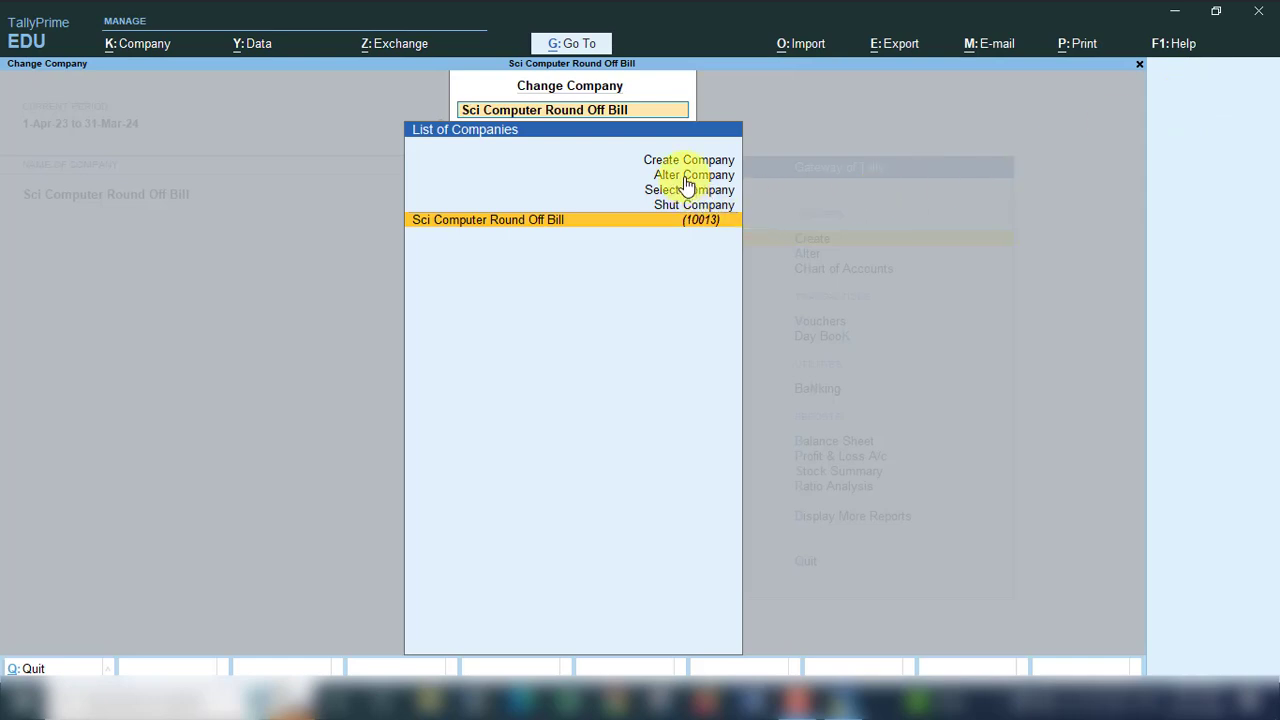
{"action": "left_click", "coordinate": [697, 176]}
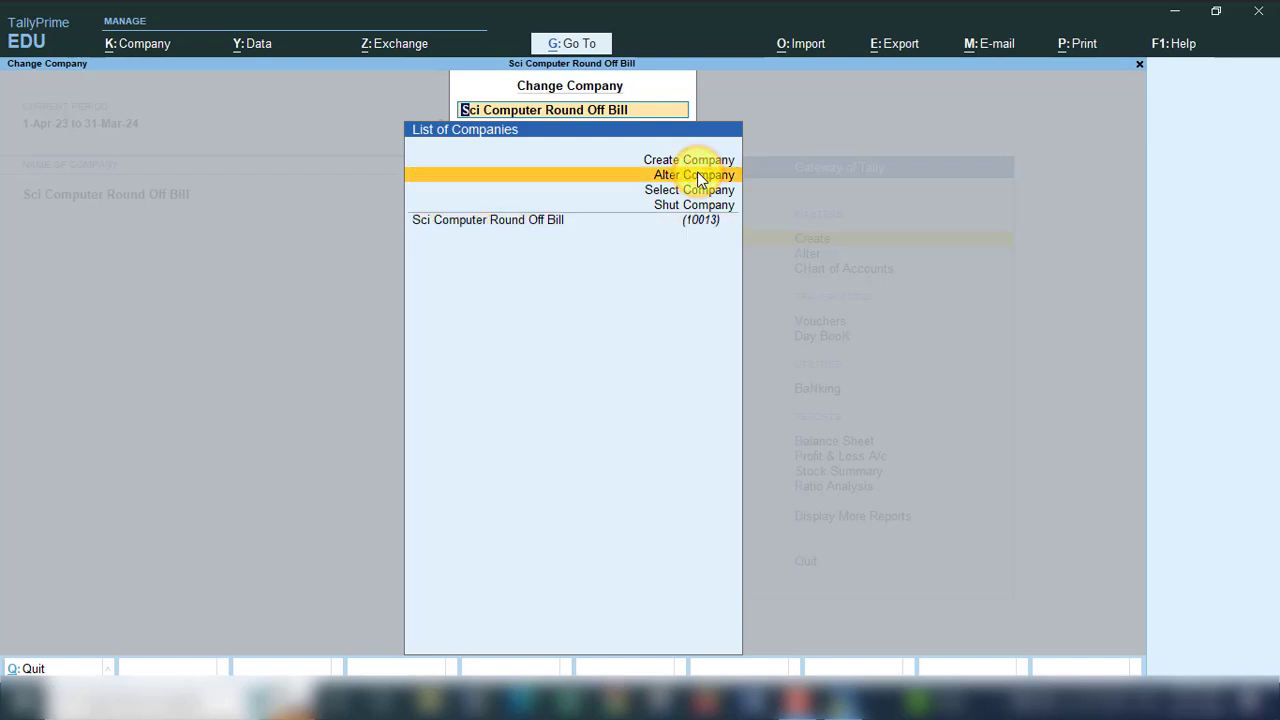
{"action": "left_click", "coordinate": [697, 176]}
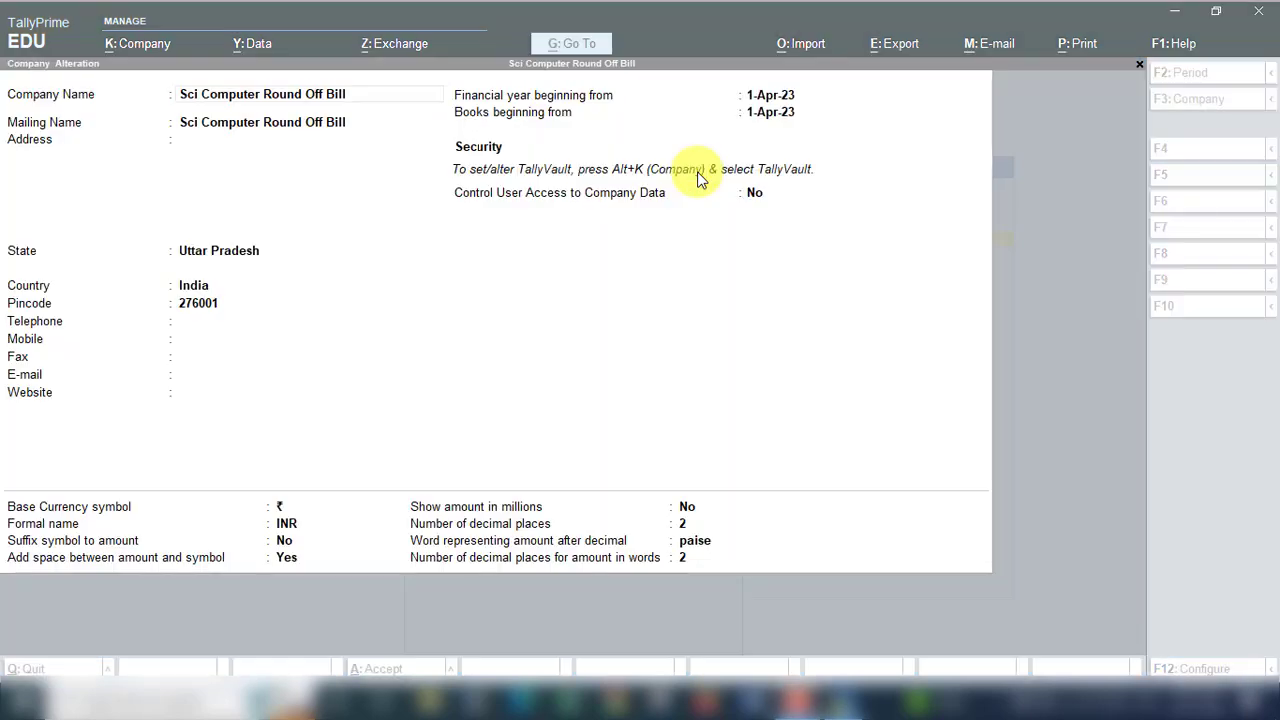
{"action": "left_click", "coordinate": [397, 86]}
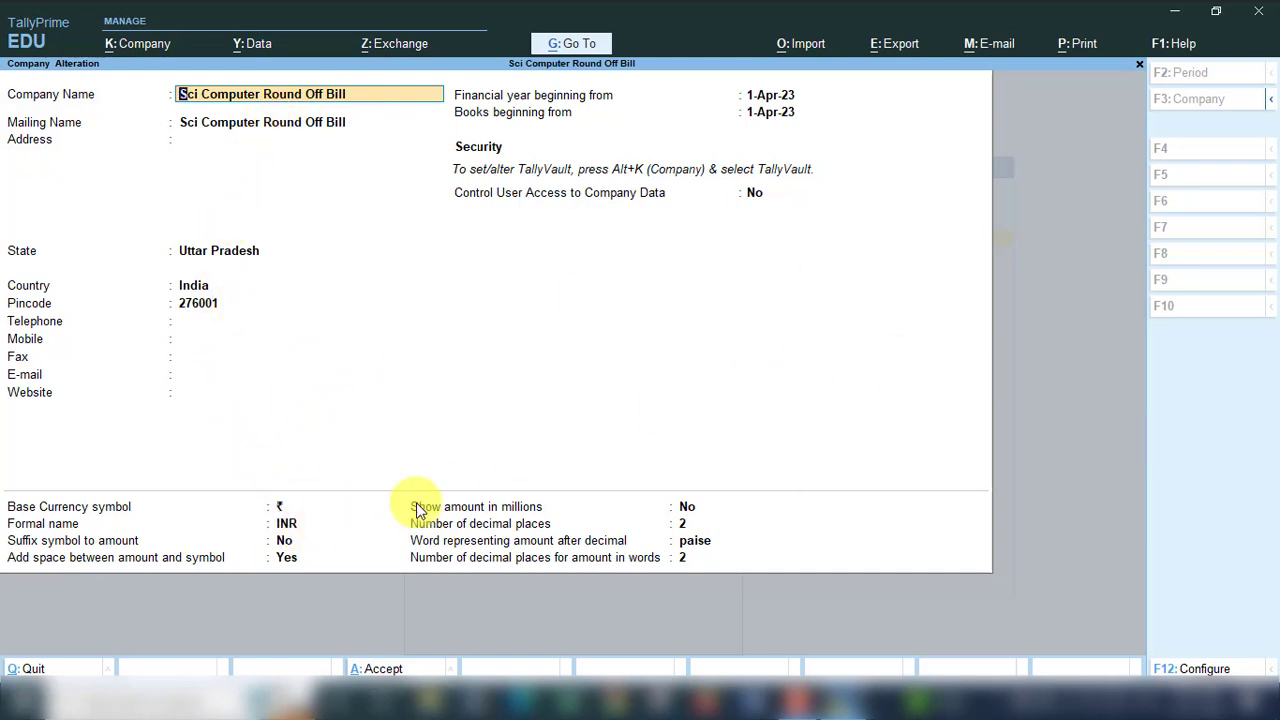
{"action": "key", "text": "F3"}
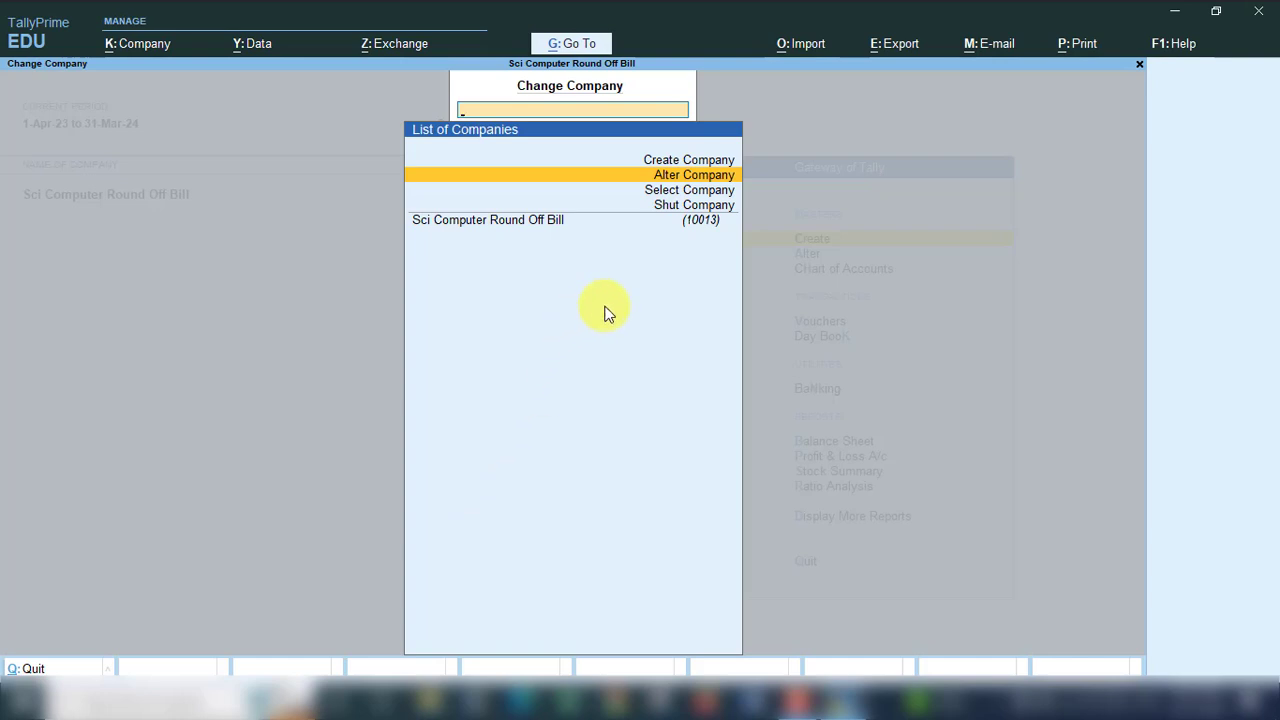
{"action": "key", "text": "Escape"}
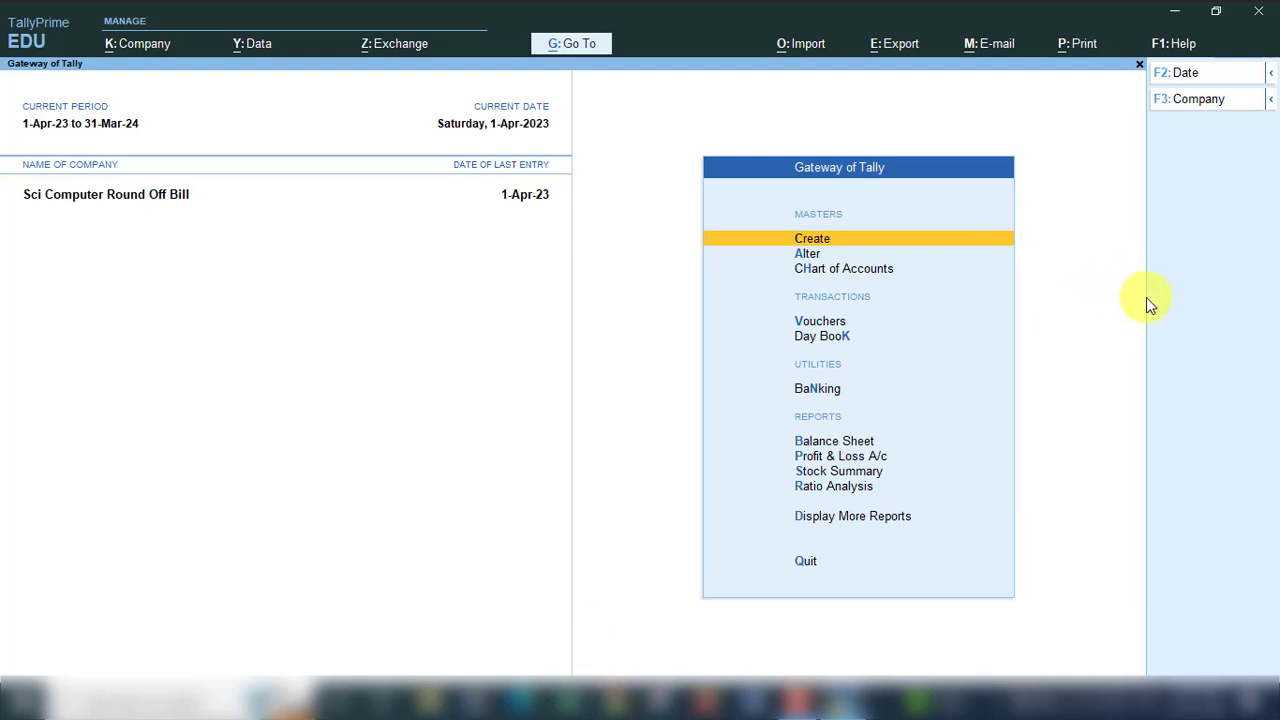
Step: Open the ledgers for alteration and review the first two party ledgers in the list, leaving both unchanged
{"action": "left_click", "coordinate": [824, 241]}
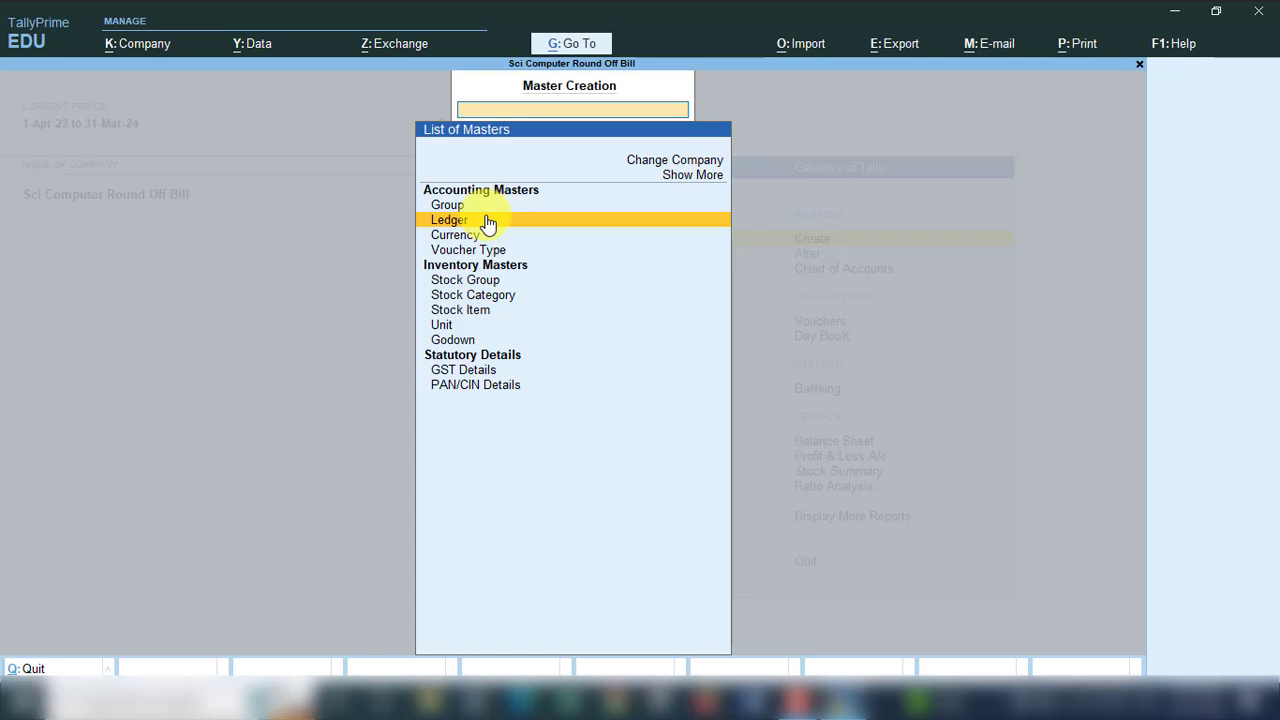
{"action": "key", "text": "Escape"}
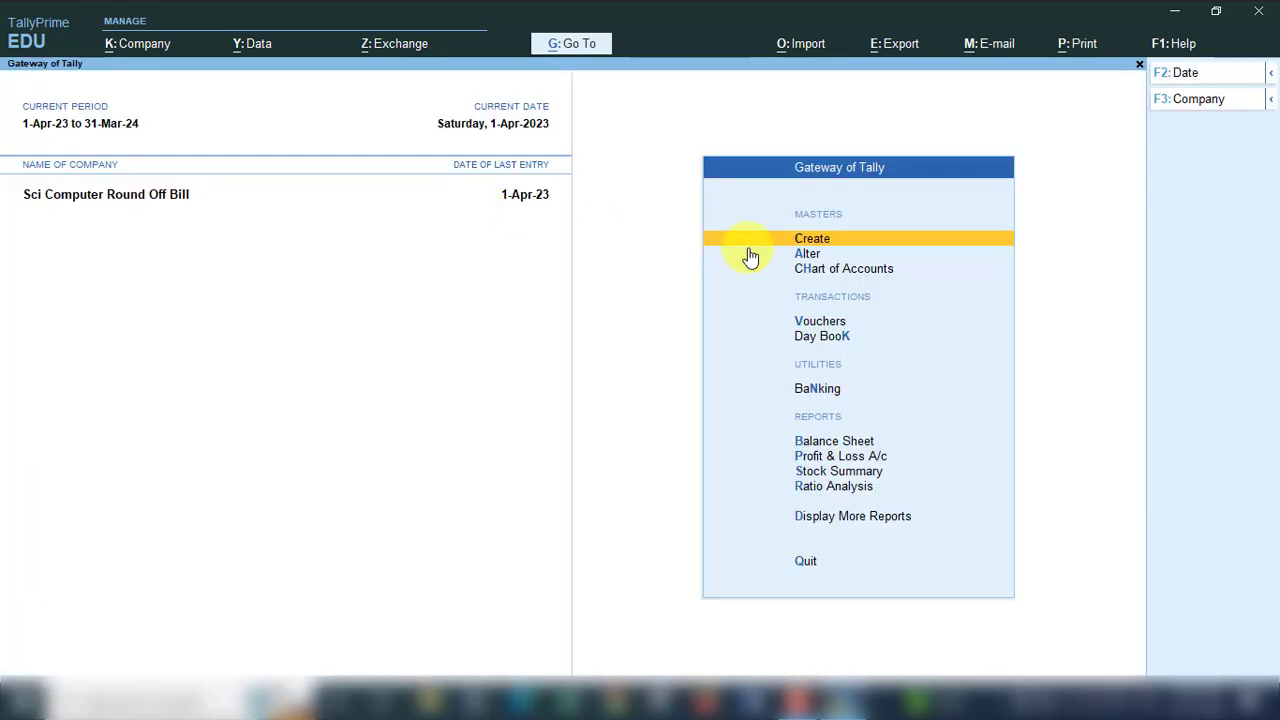
{"action": "left_click", "coordinate": [808, 254]}
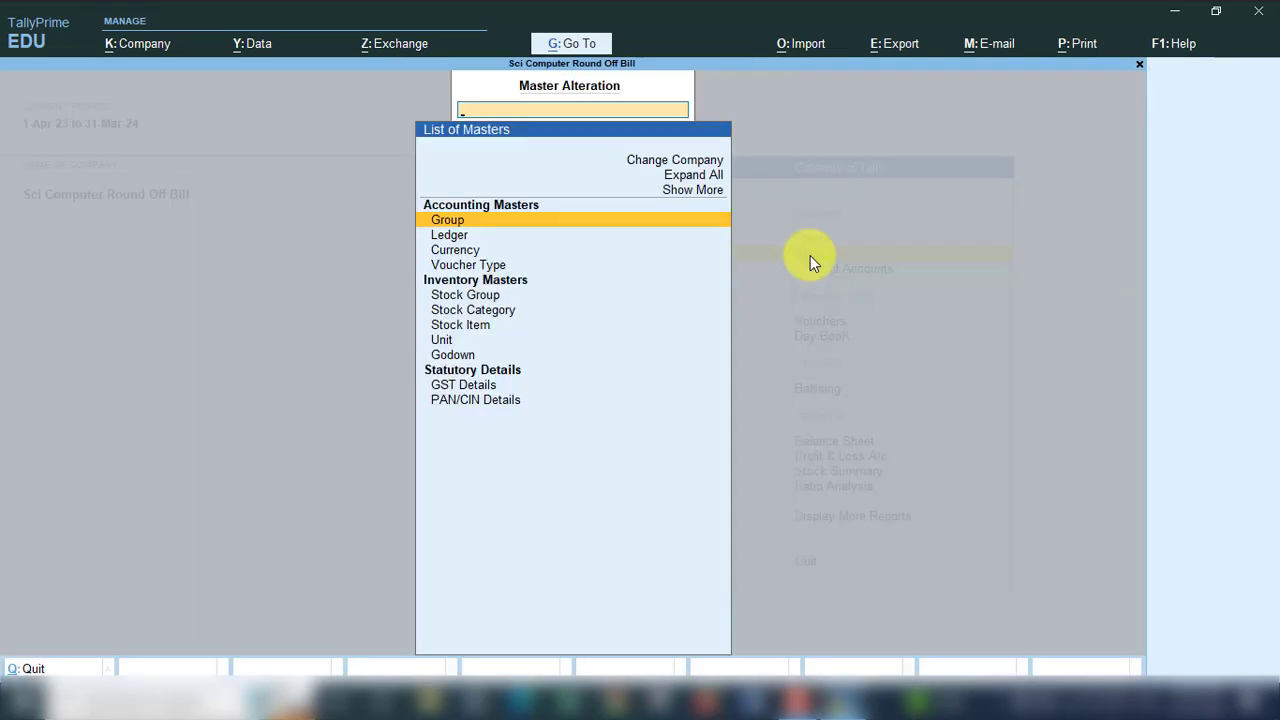
{"action": "left_click", "coordinate": [444, 238]}
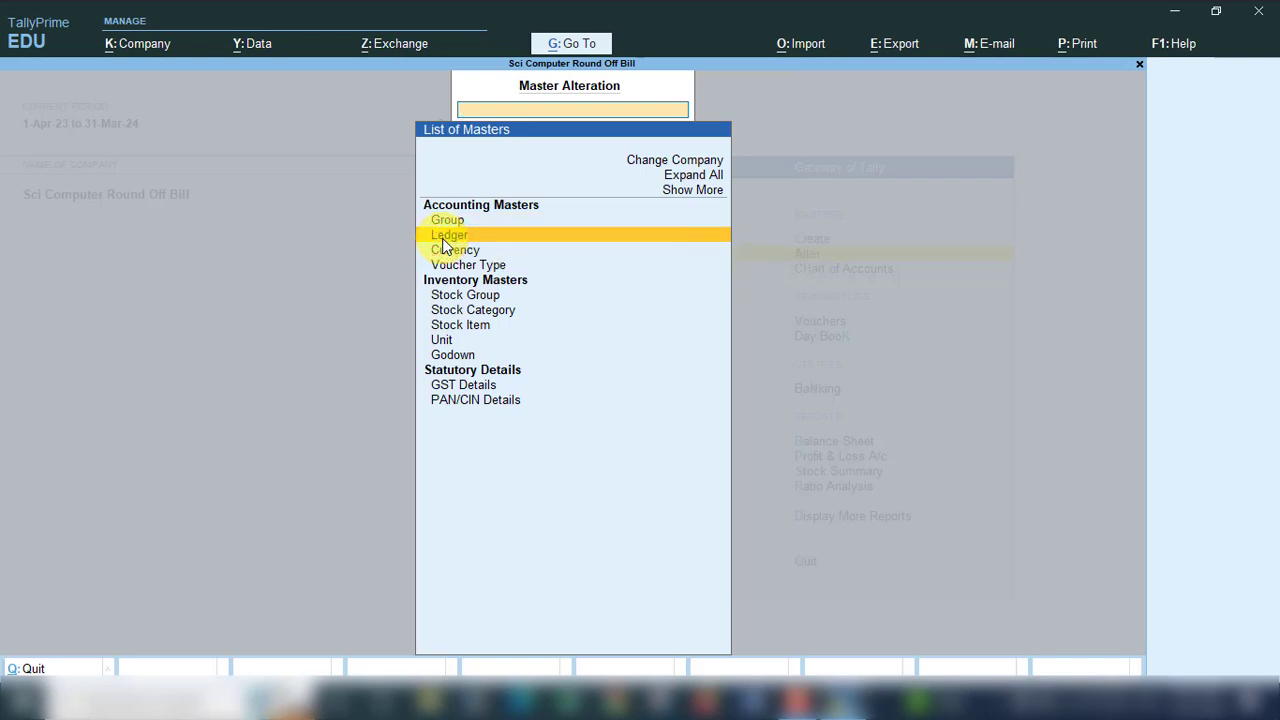
{"action": "left_click", "coordinate": [444, 239]}
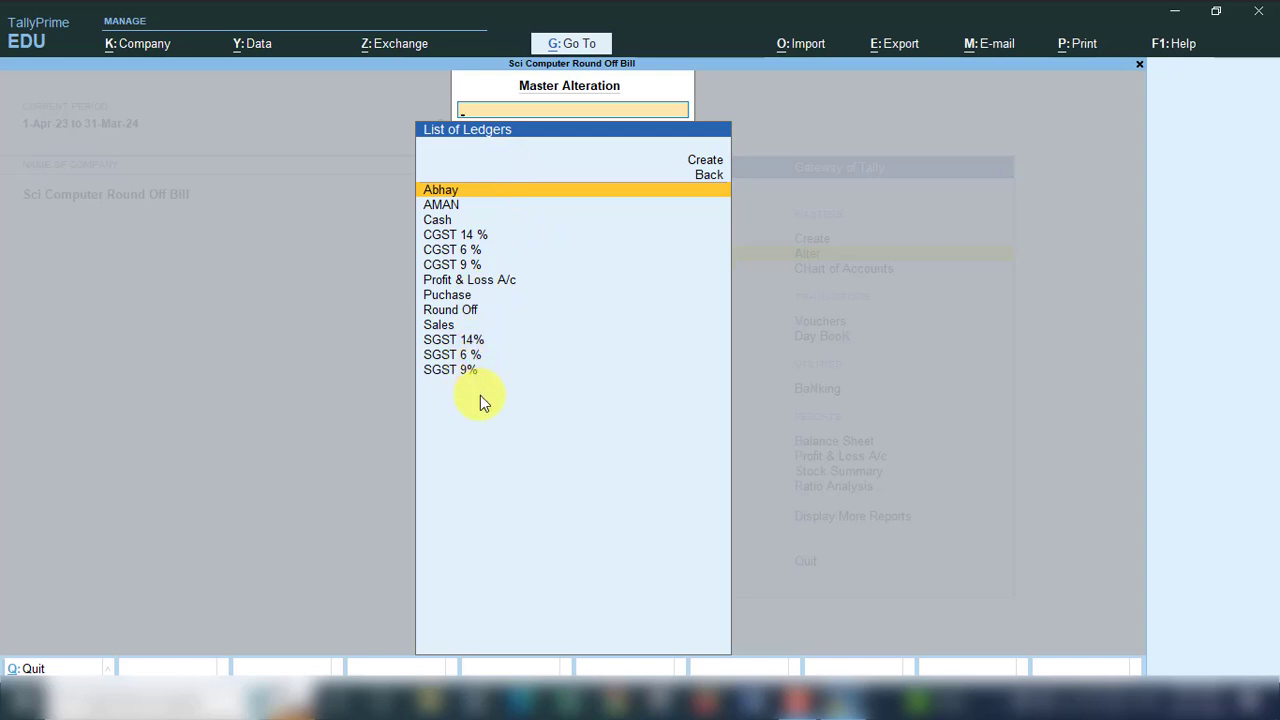
{"action": "left_click", "coordinate": [509, 193]}
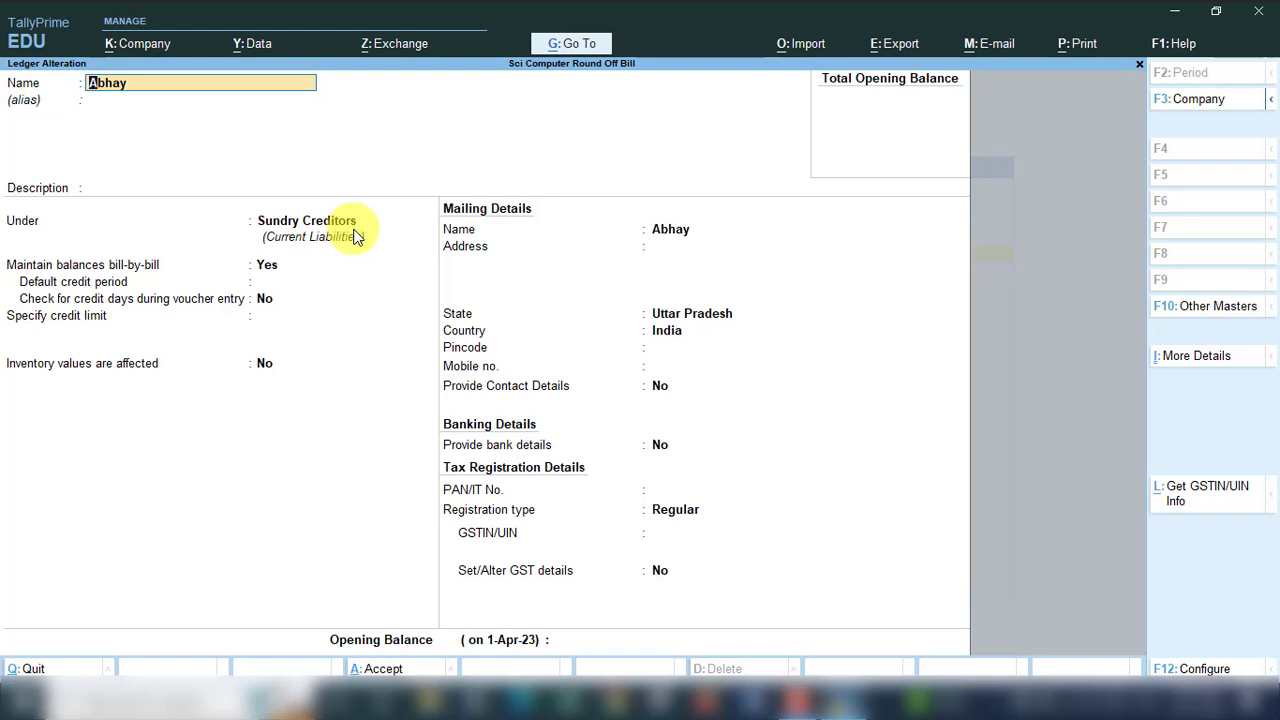
{"action": "key", "text": "ctrl"}
{"action": "key", "text": "ctrl+q"}
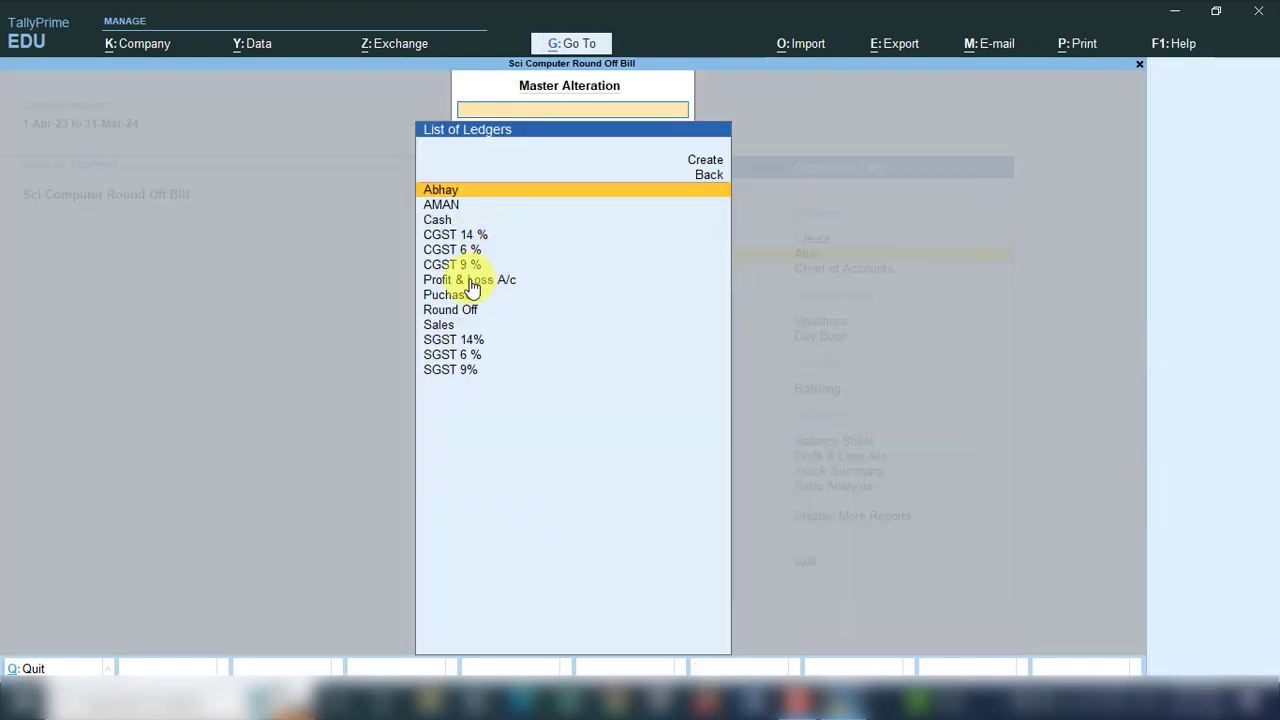
{"action": "double_click", "coordinate": [441, 205]}
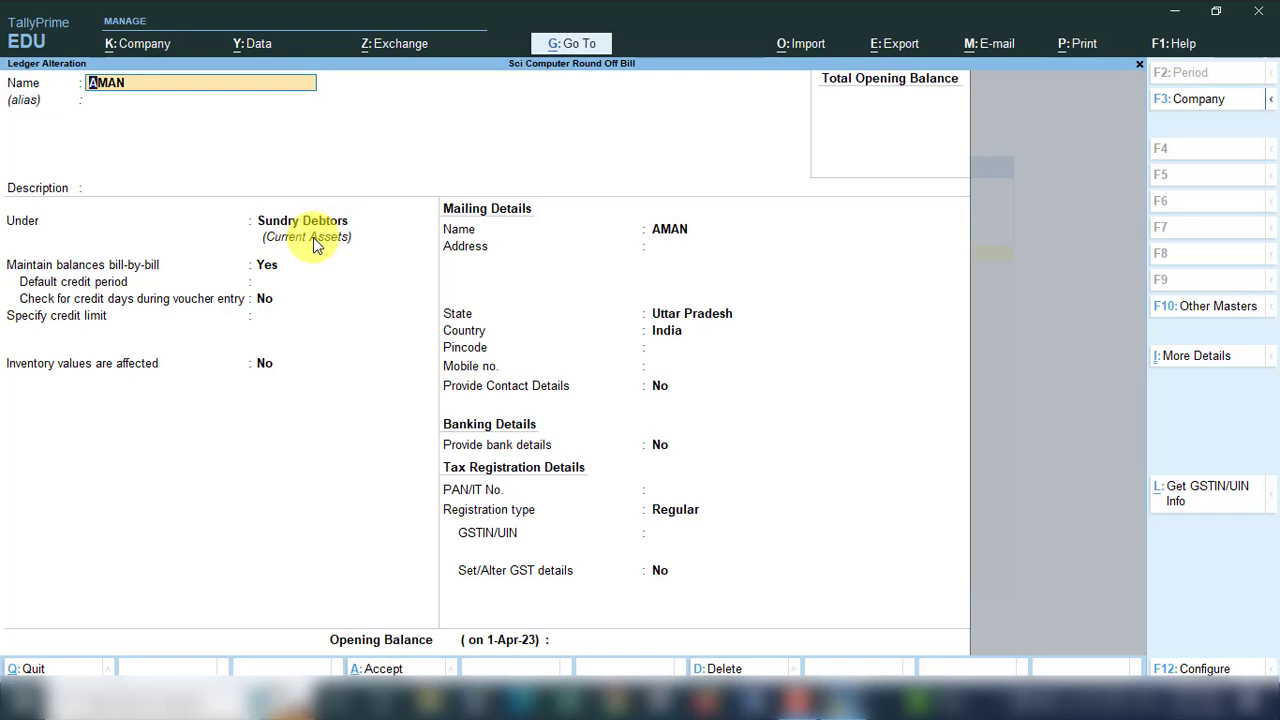
{"action": "key", "text": "ctrl"}
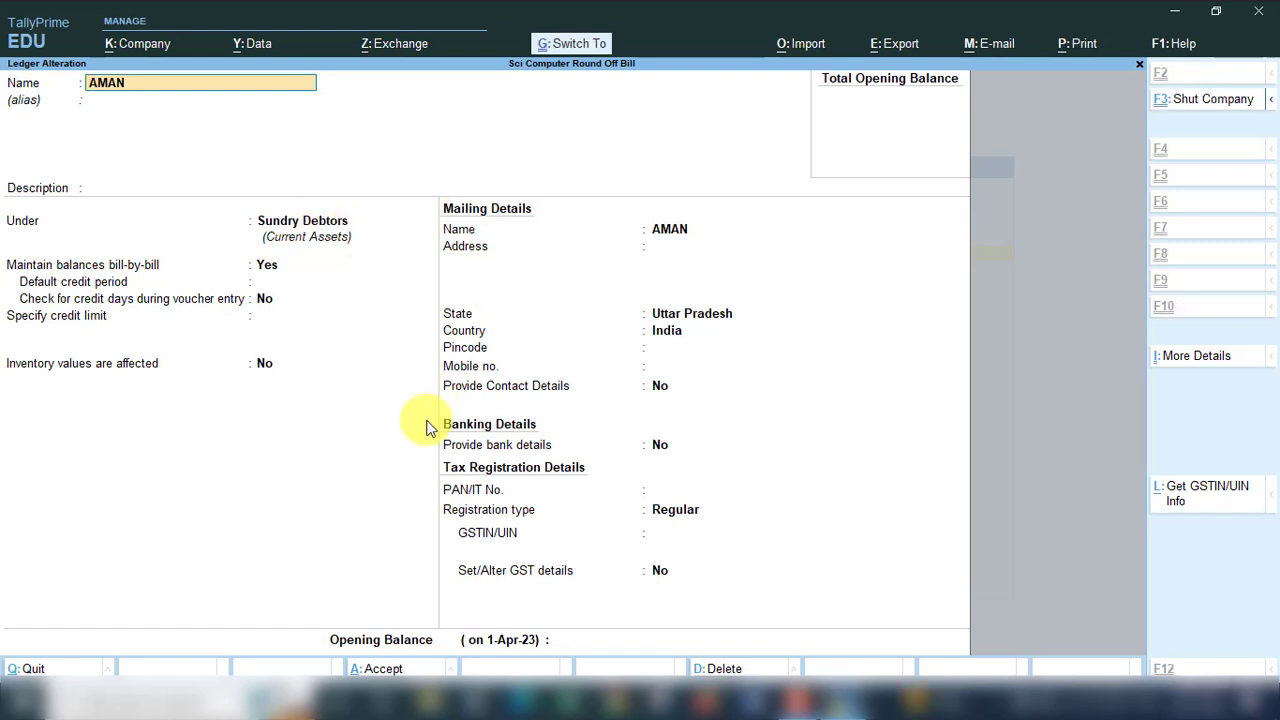
{"action": "key", "text": "Escape"}
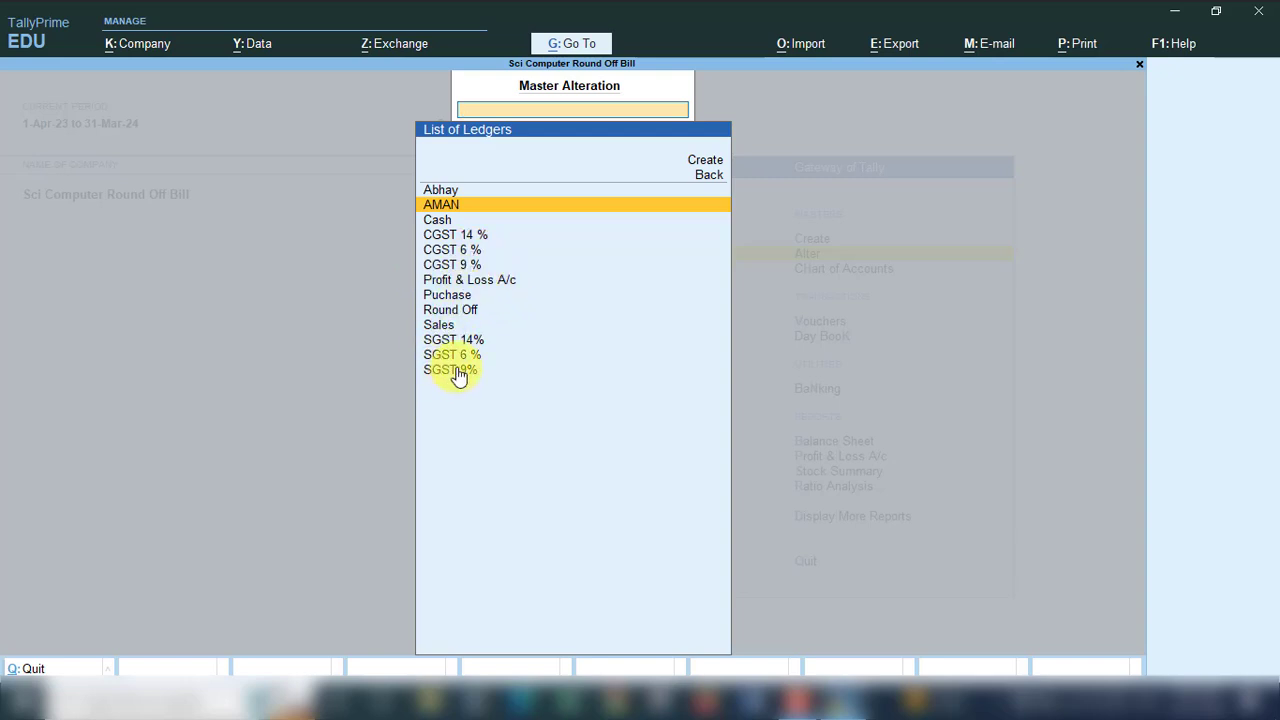
Step: Review the tax settings of the CGST 14 % ledger and leave it without saving
{"action": "left_click", "coordinate": [462, 237]}
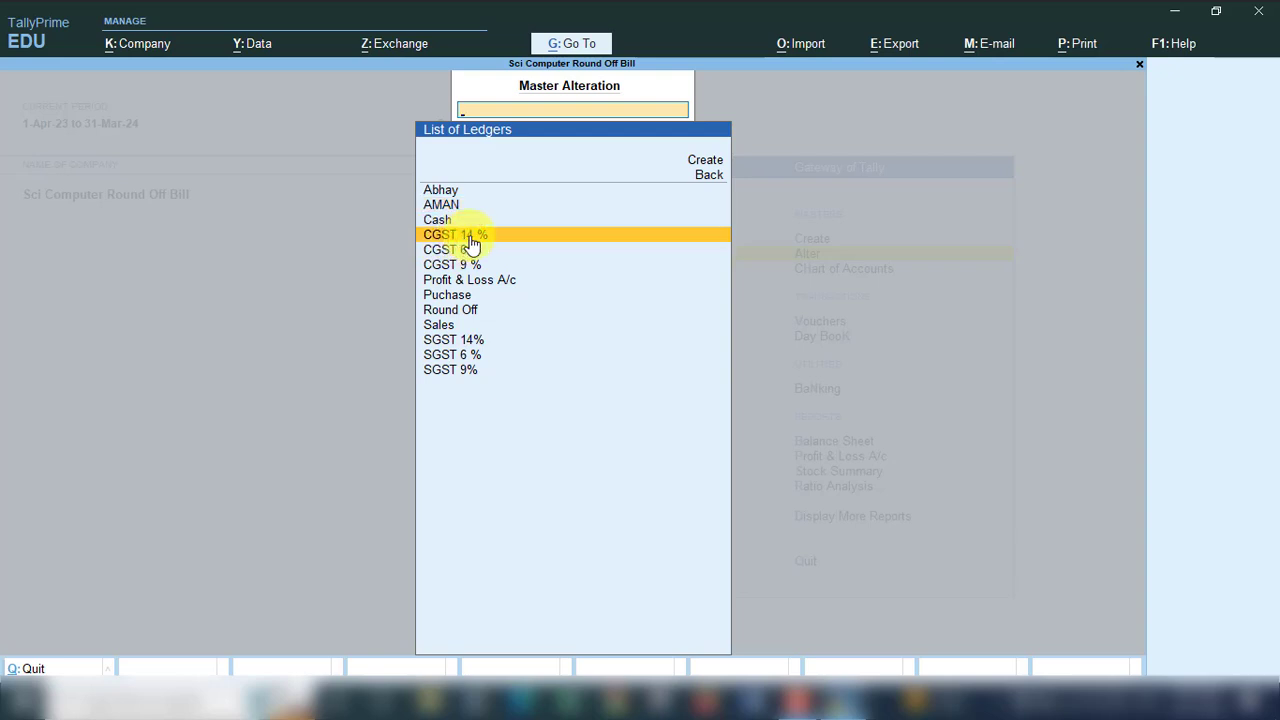
{"action": "left_click", "coordinate": [472, 244]}
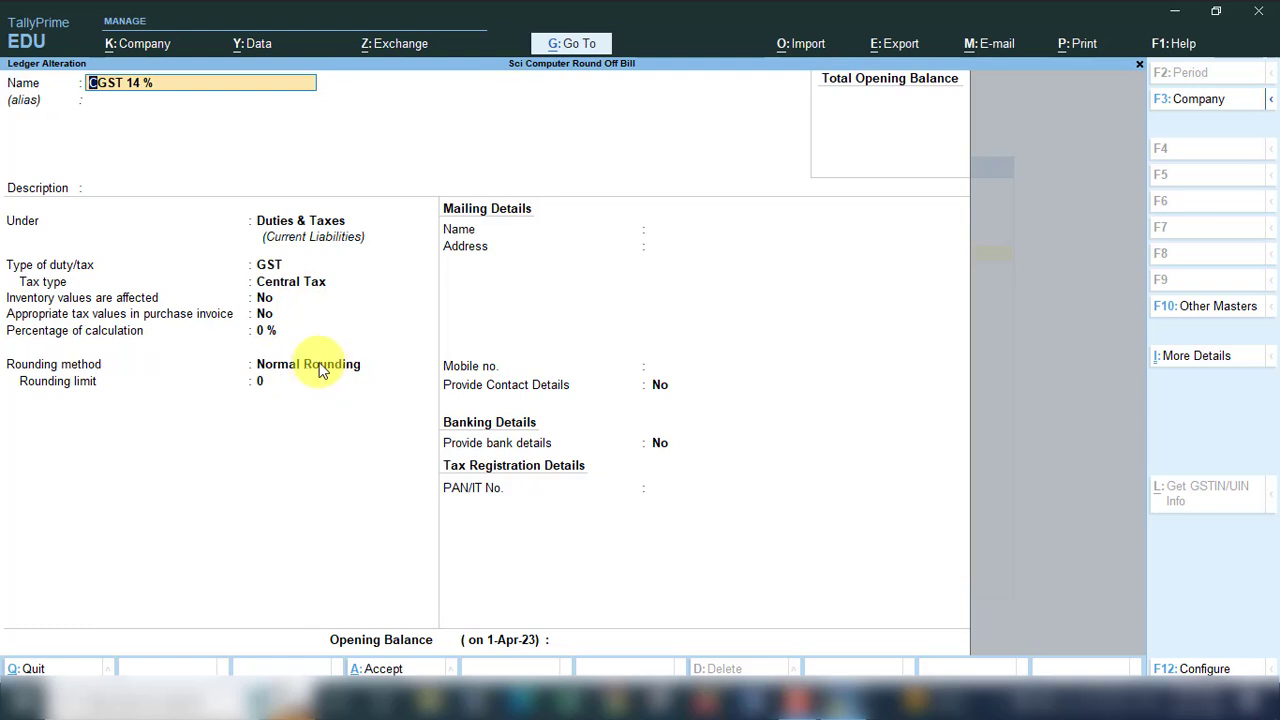
{"action": "key", "text": "Escape"}
{"action": "key", "text": "Escape"}
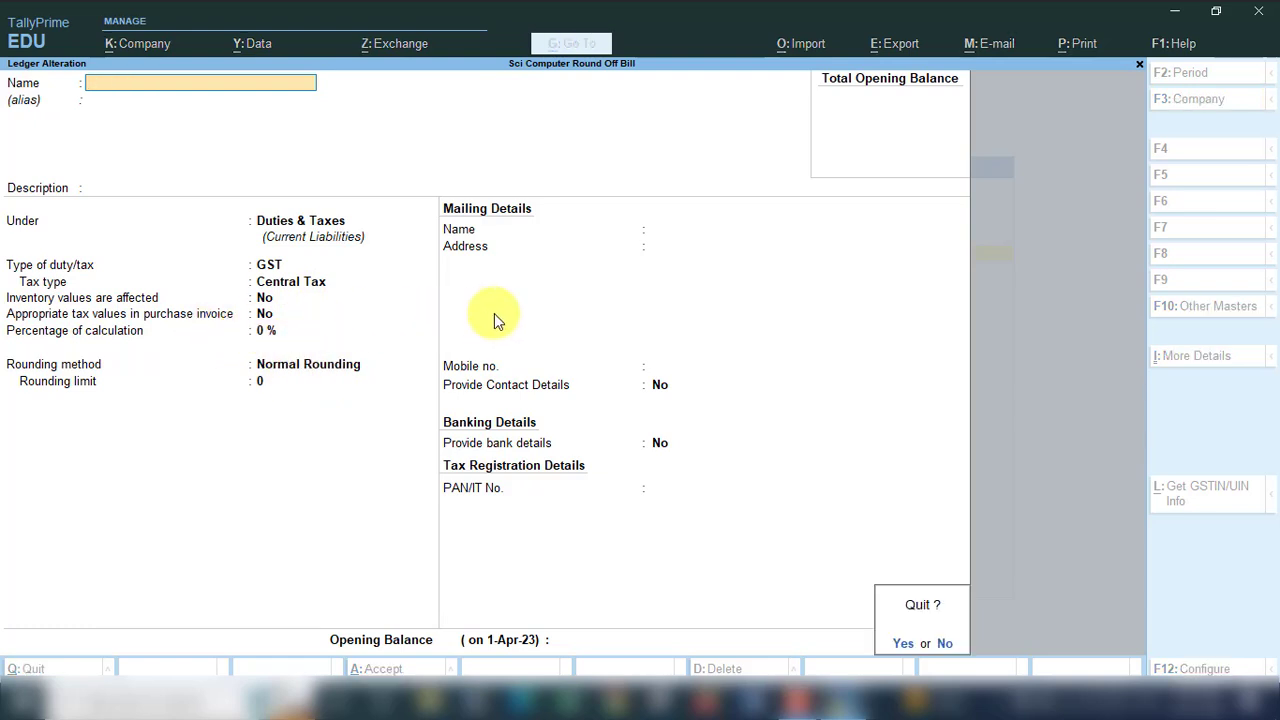
{"action": "key", "text": "y"}
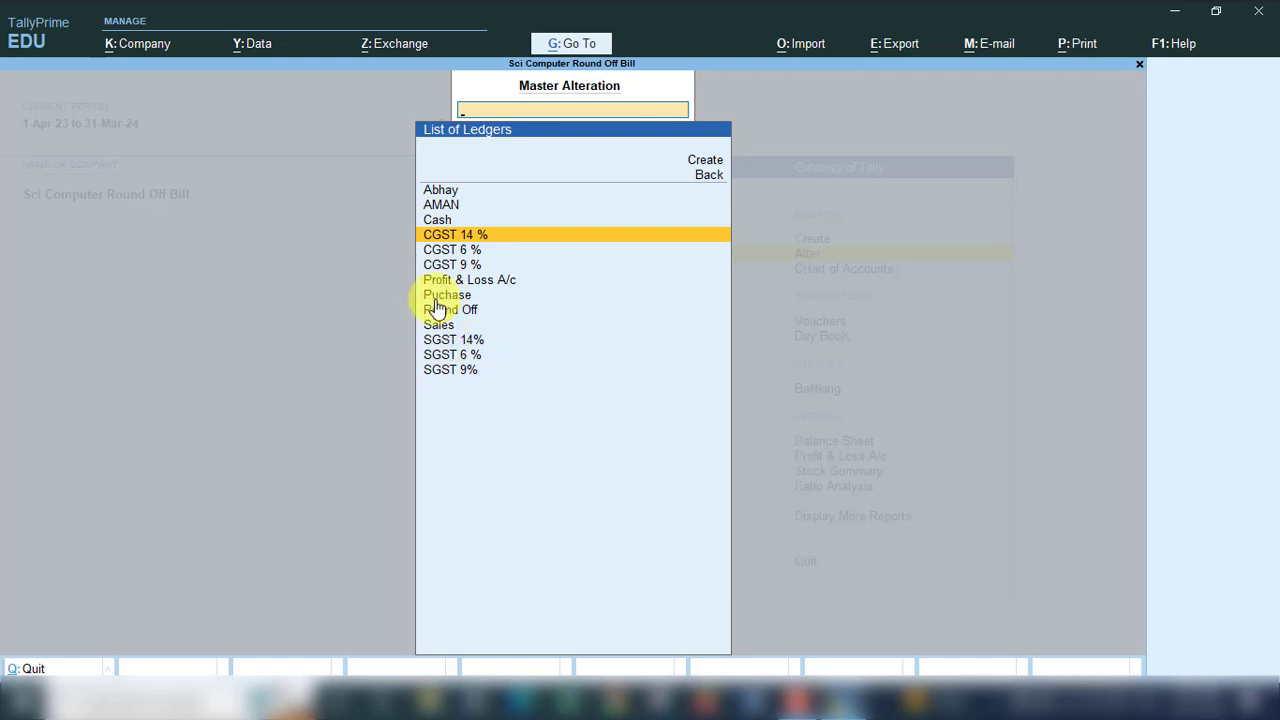
Step: Review the Puchase and Sales ledgers' group and GST settings, quitting each without saving
{"action": "left_click", "coordinate": [435, 298]}
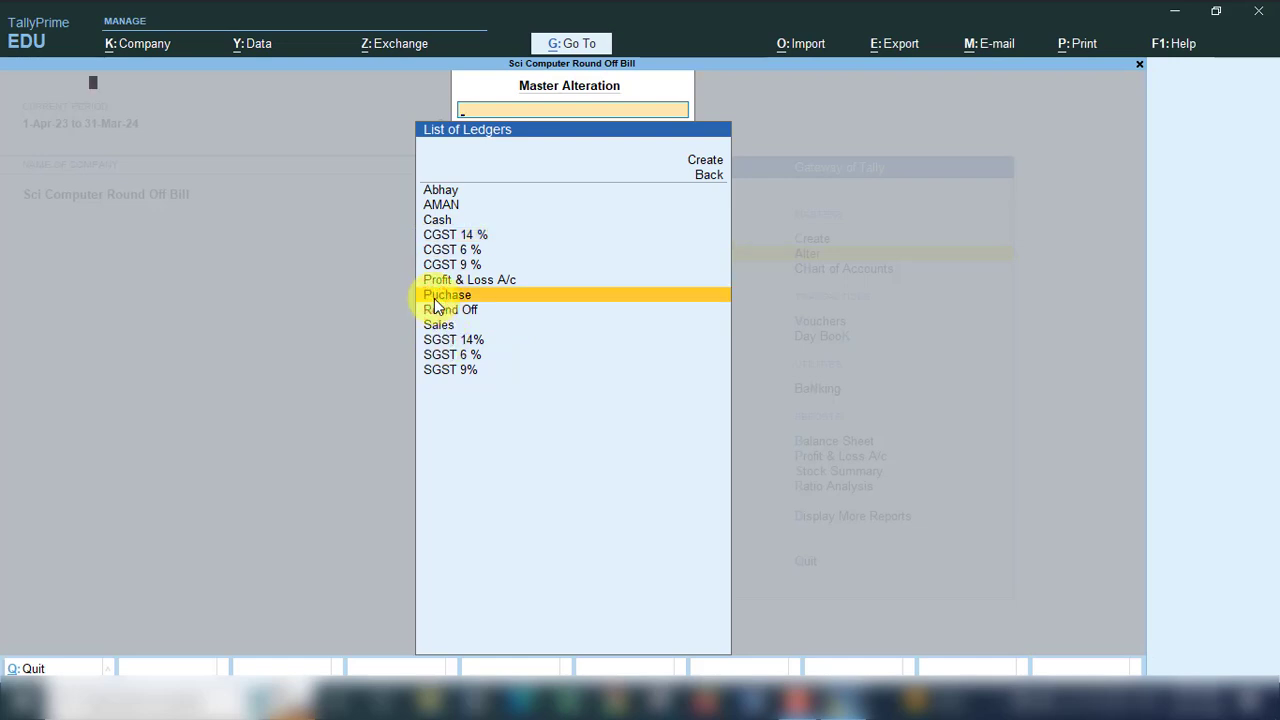
{"action": "left_click", "coordinate": [435, 305]}
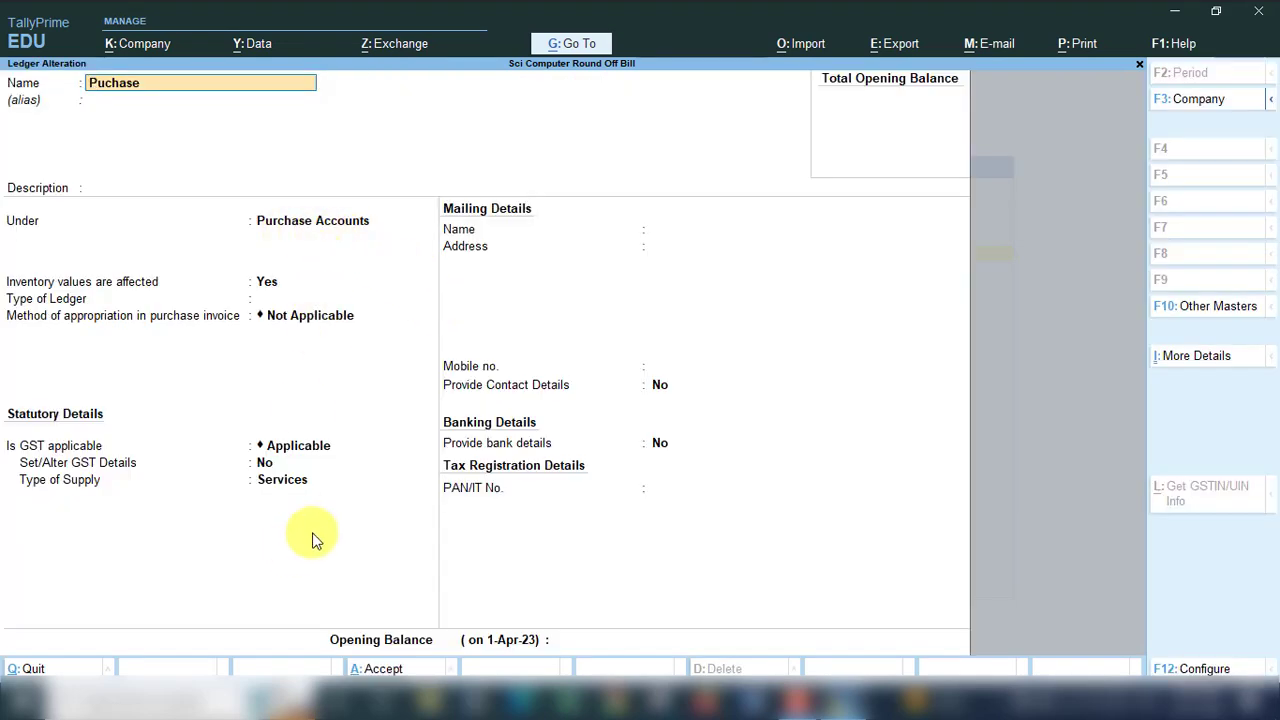
{"action": "key", "text": "BackSpace"}
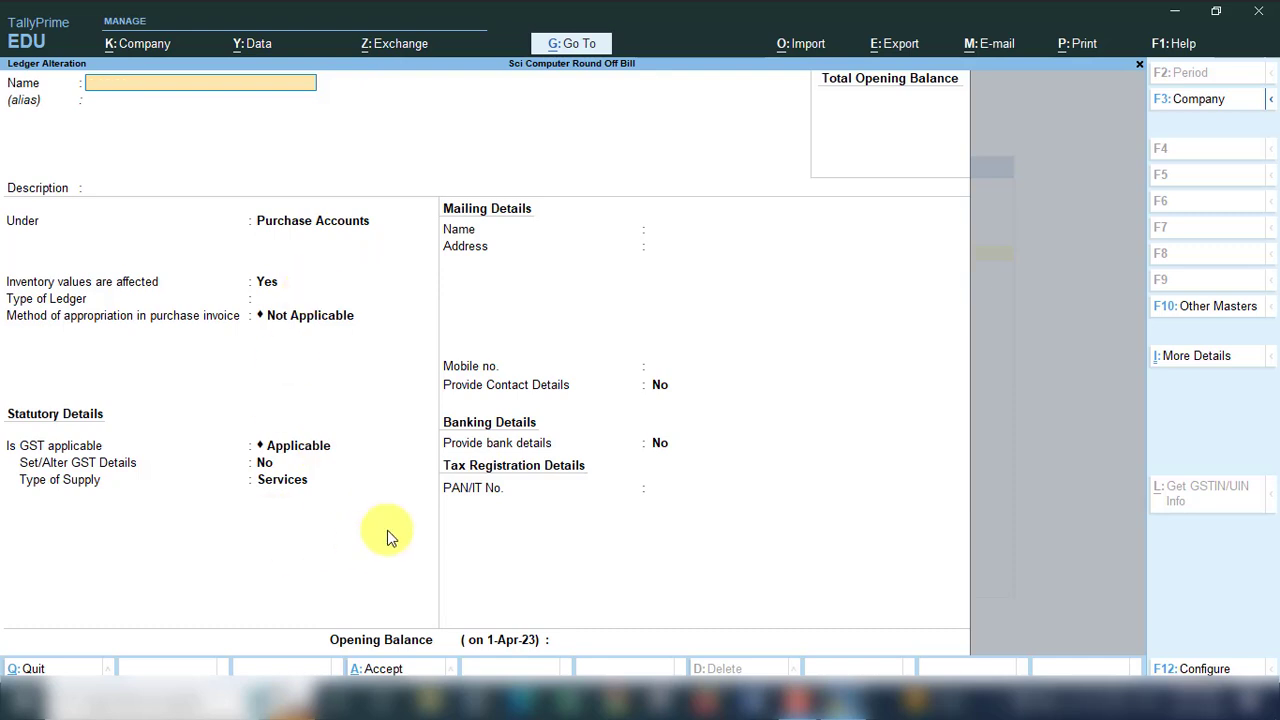
{"action": "key", "text": "Escape"}
{"action": "key", "text": "y"}
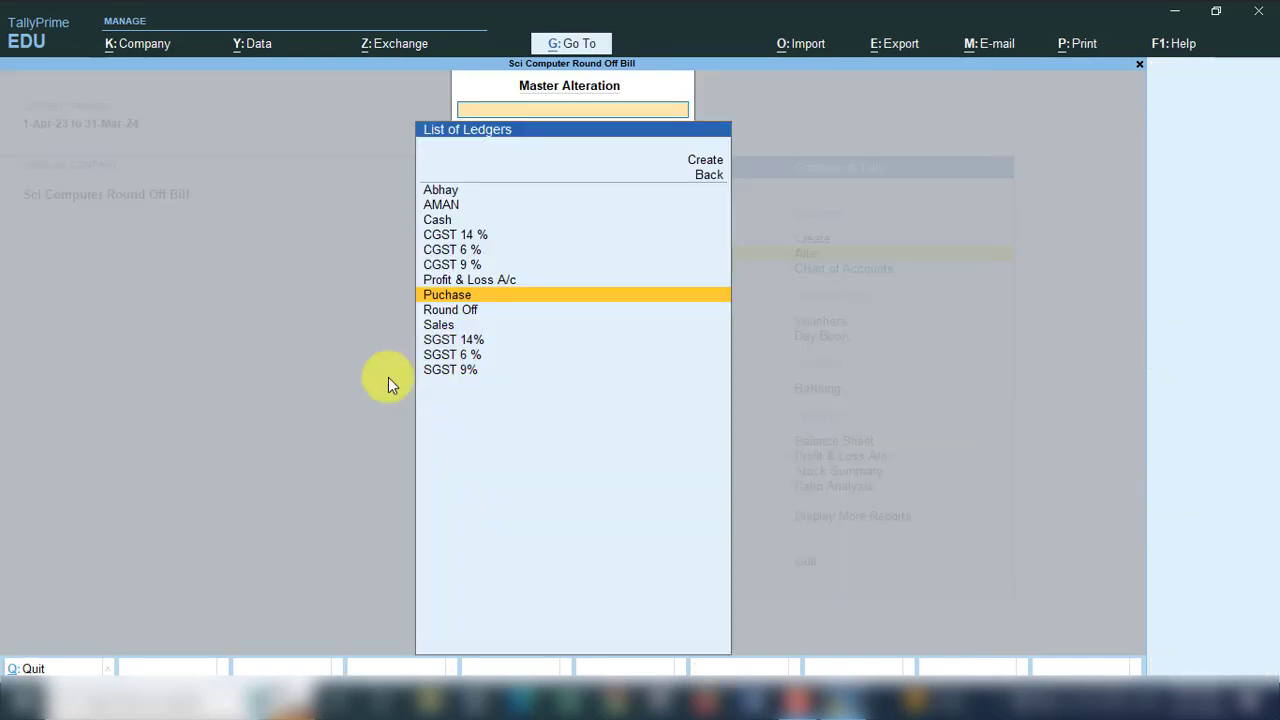
{"action": "left_click", "coordinate": [434, 326]}
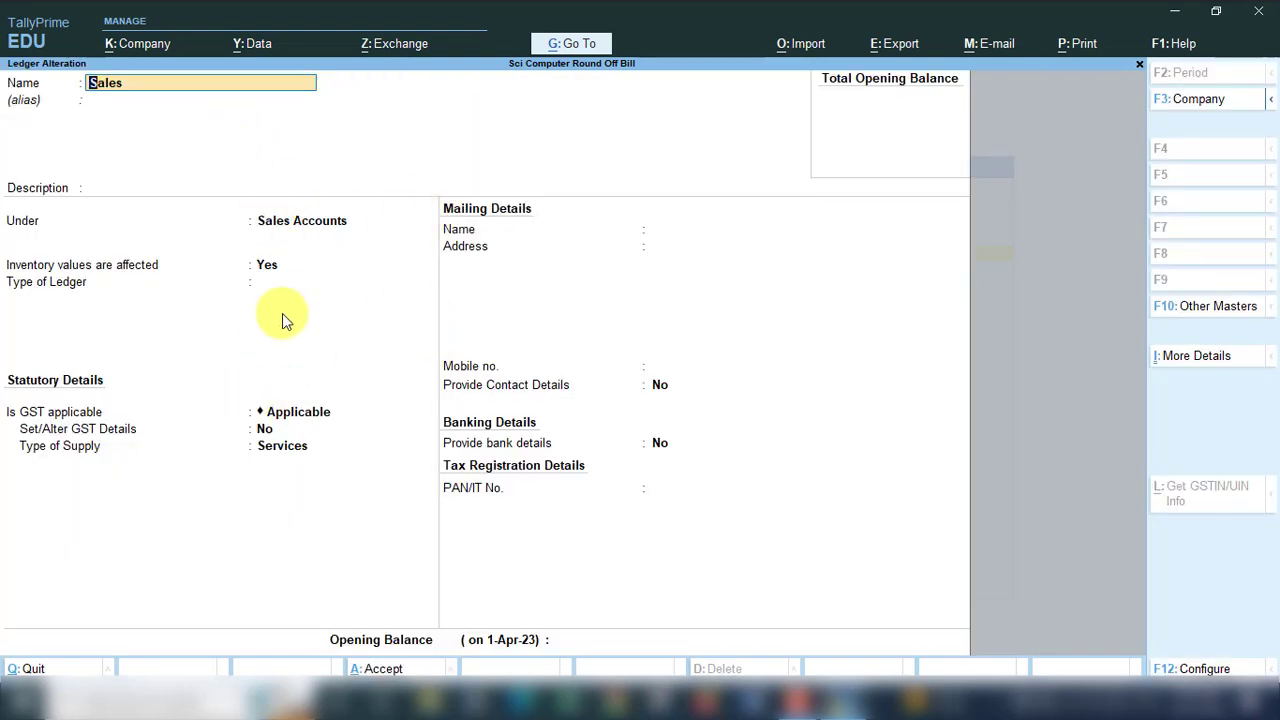
{"action": "key", "text": "Escape"}
{"action": "key", "text": "Return"}
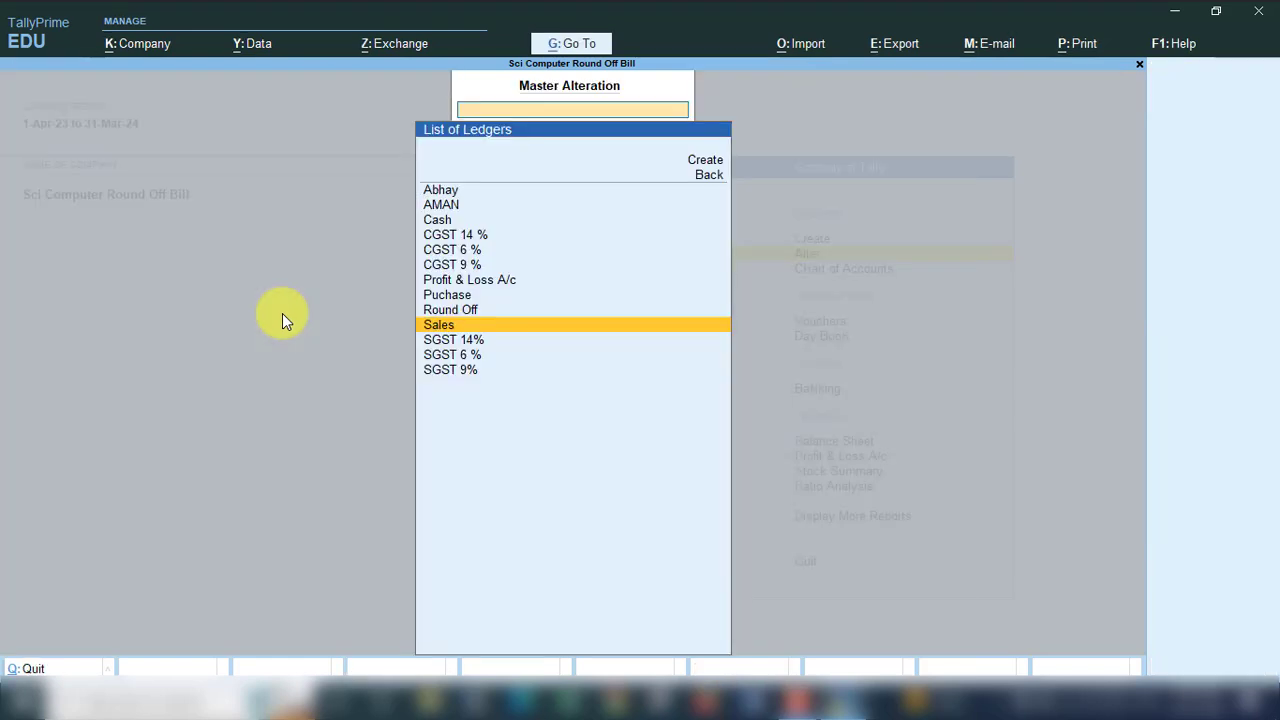
Step: Review the Round Off ledger's type and rounding settings, then return to the list of masters
{"action": "left_click", "coordinate": [462, 312]}
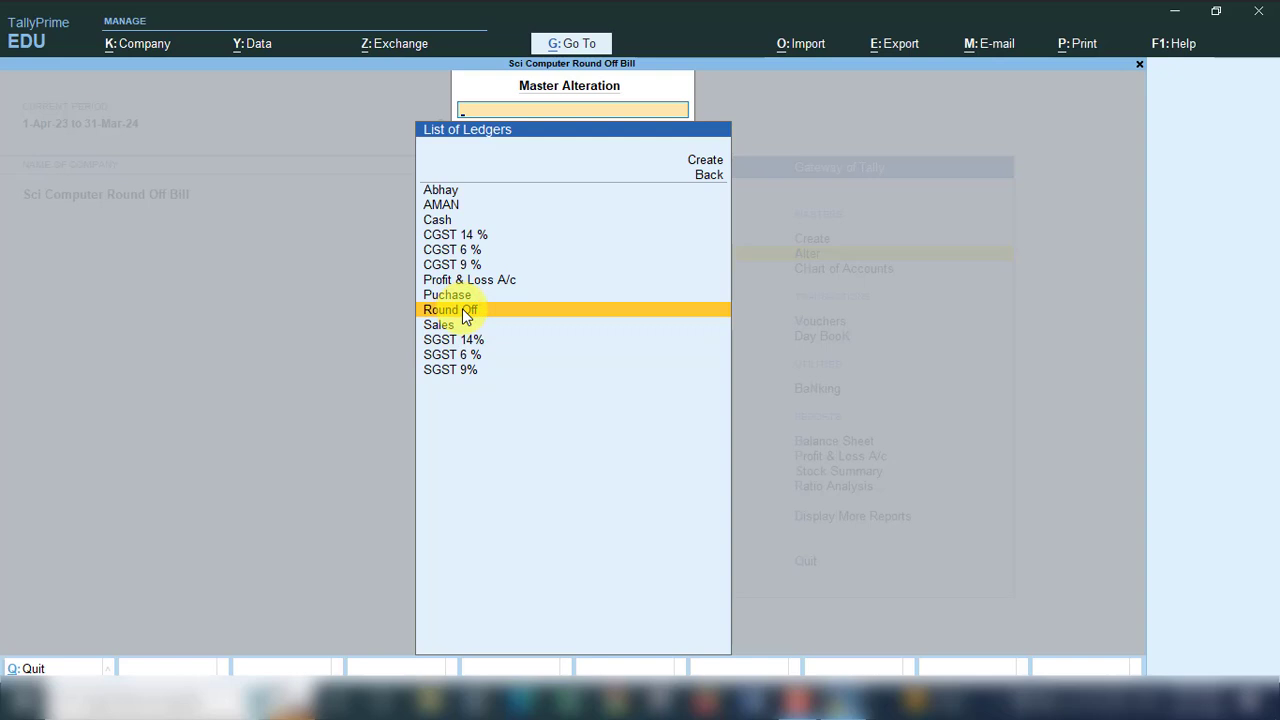
{"action": "left_click", "coordinate": [463, 313]}
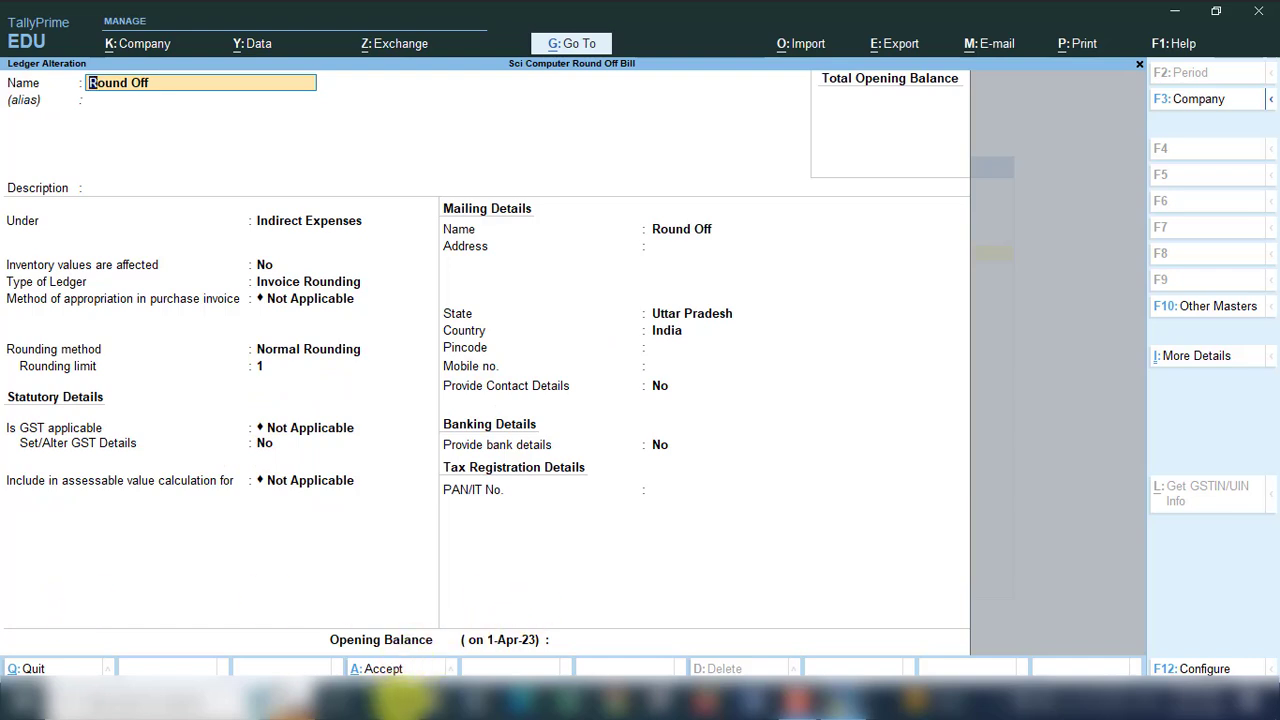
{"action": "key", "text": "Escape"}
{"action": "key", "text": "y"}
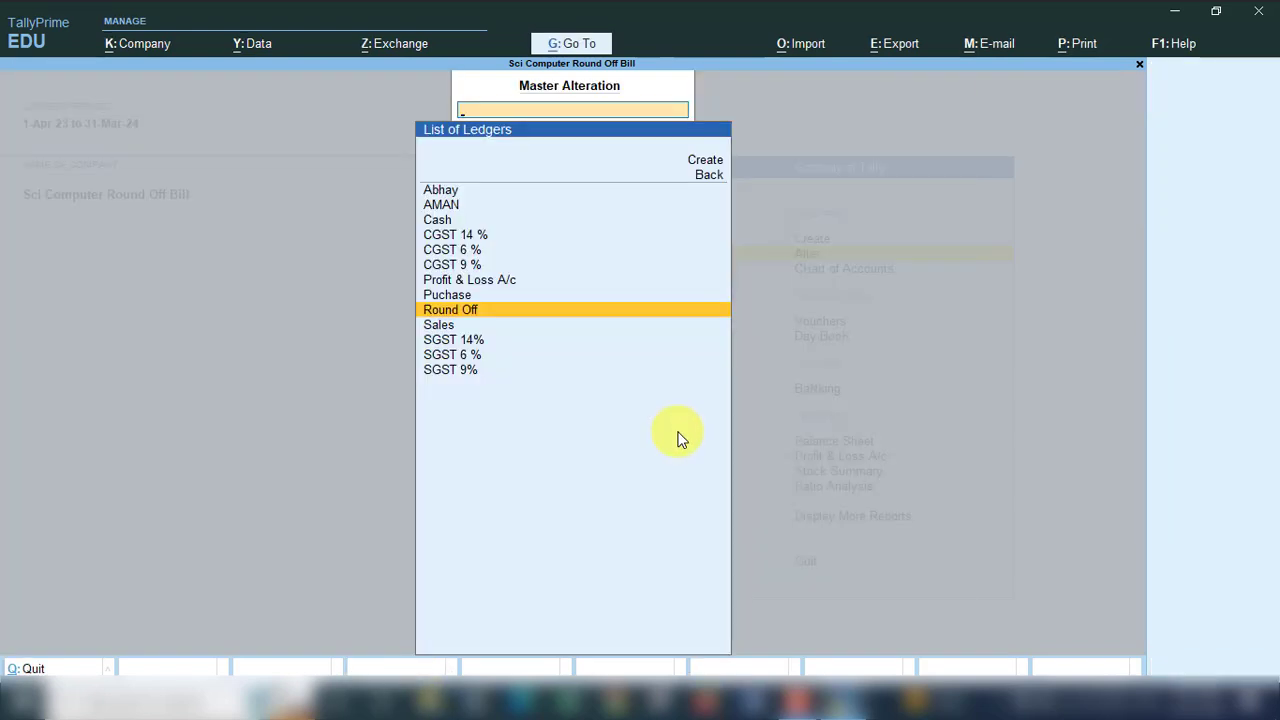
{"action": "key", "text": "Escape"}
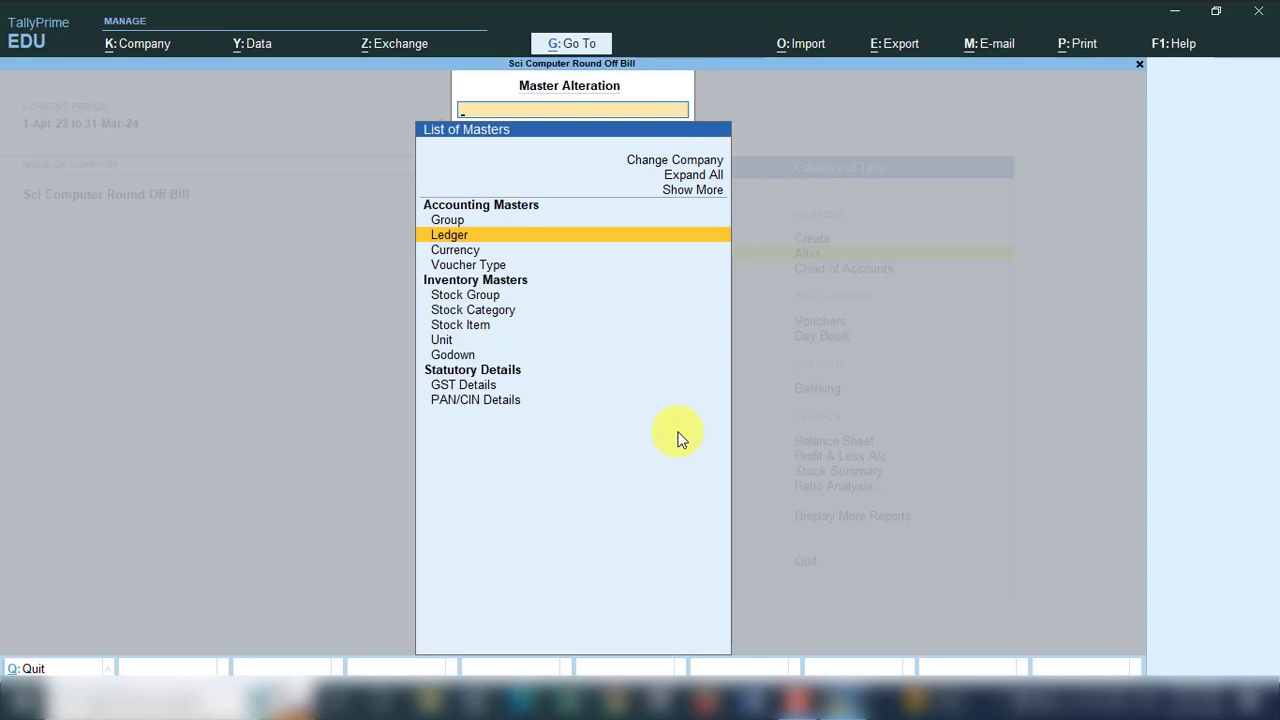
Step: Open the Purchase voucher type for alteration to examine its settings and voucher class
{"action": "key", "text": "Down"}
{"action": "key", "text": "Down"}
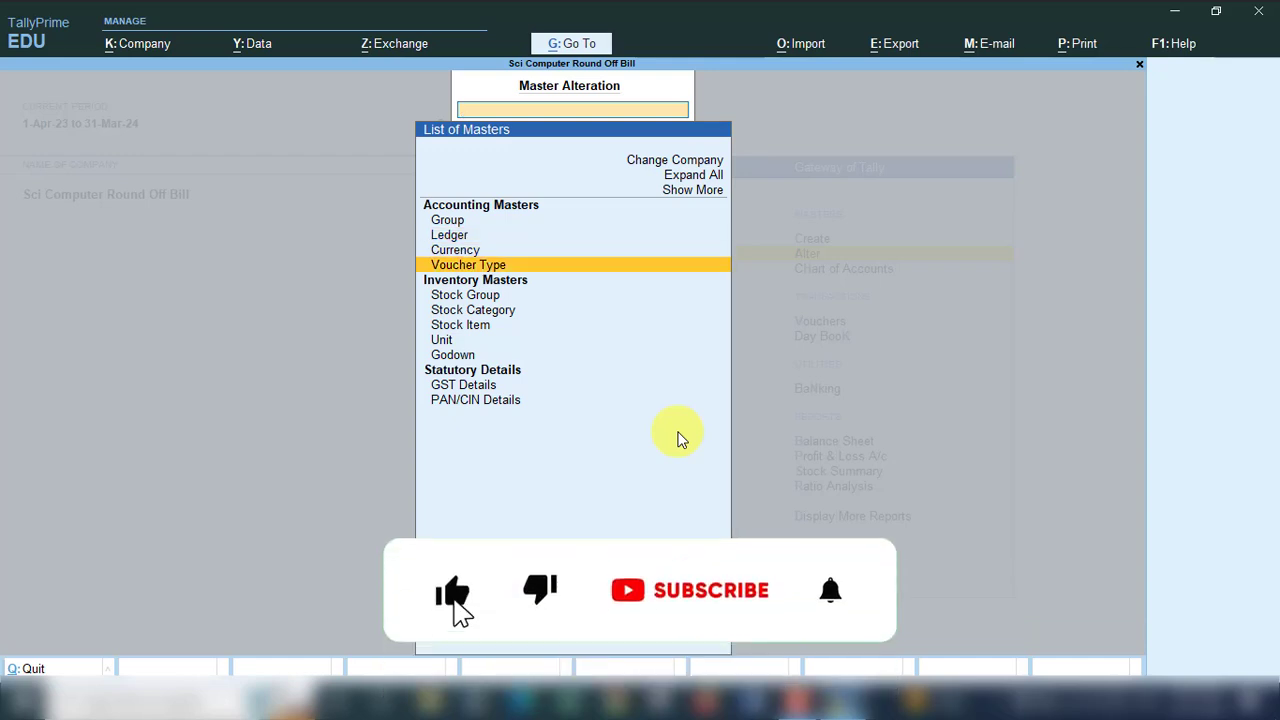
{"action": "key", "text": "Return"}
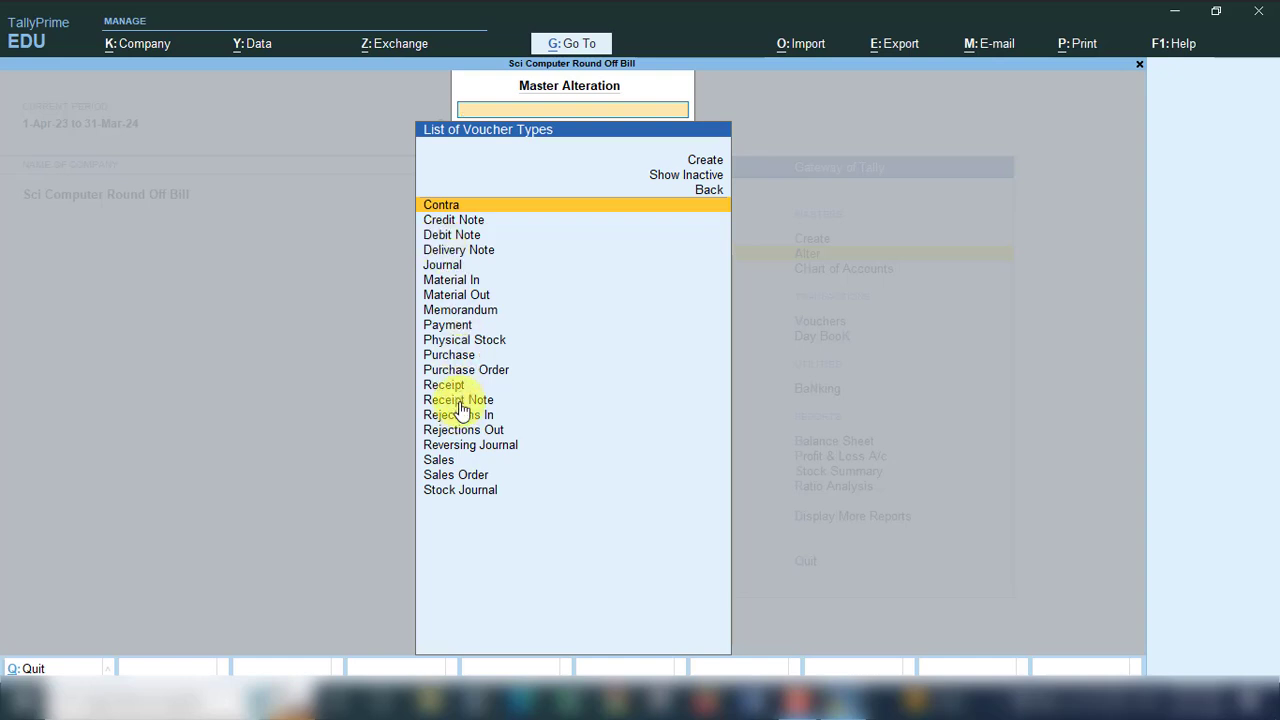
{"action": "left_click", "coordinate": [457, 362]}
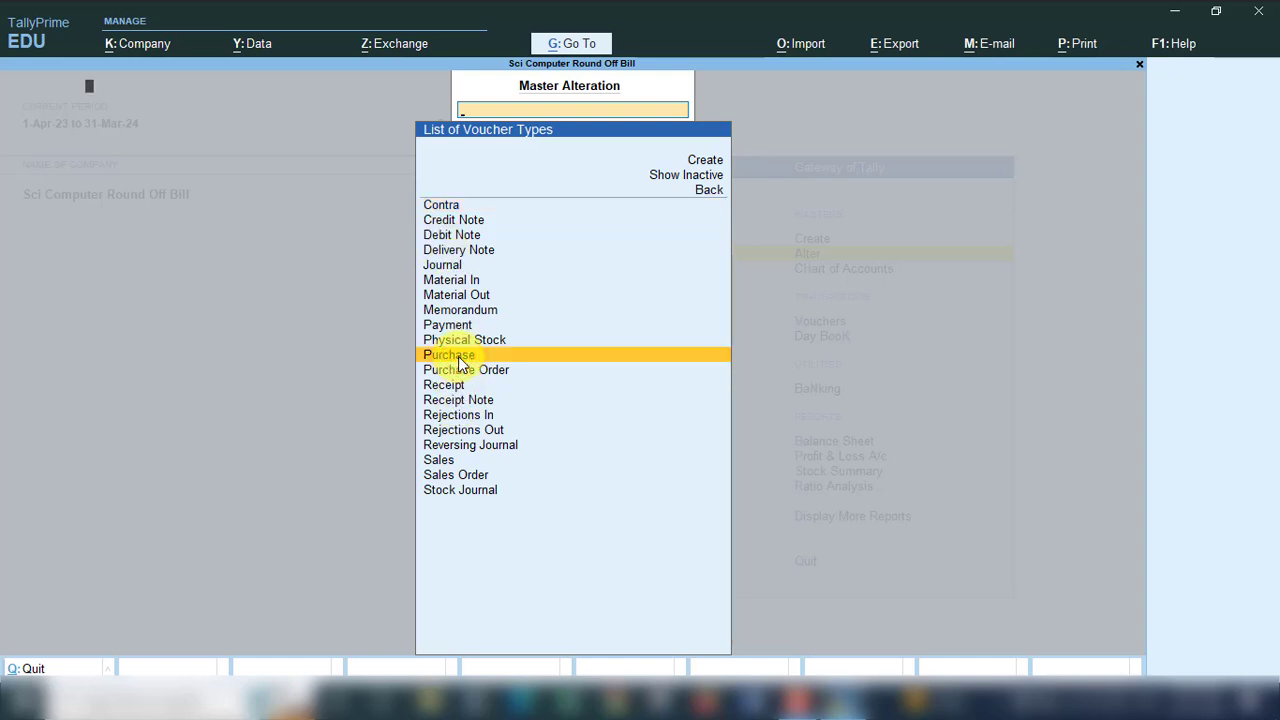
{"action": "left_click", "coordinate": [457, 362]}
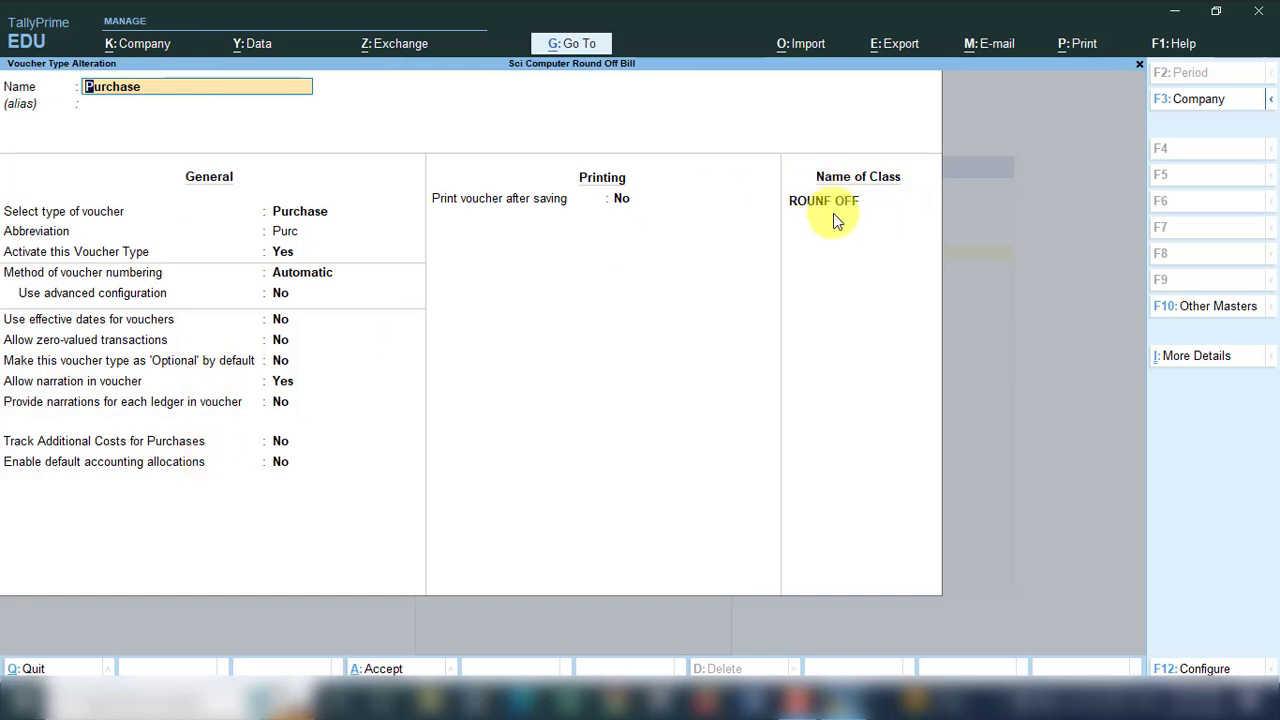
Step: Go through the Purchase voucher type's general and printing settings unchanged and open its ROUNF OFF class
{"action": "key", "text": "Return"}
{"action": "key", "text": "Return"}
{"action": "key", "text": "Return"}
{"action": "key", "text": "Return"}
{"action": "key", "text": "Return"}
{"action": "key", "text": "Return"}
{"action": "key", "text": "Return"}
{"action": "key", "text": "Return"}
{"action": "key", "text": "Return"}
{"action": "key", "text": "Return"}
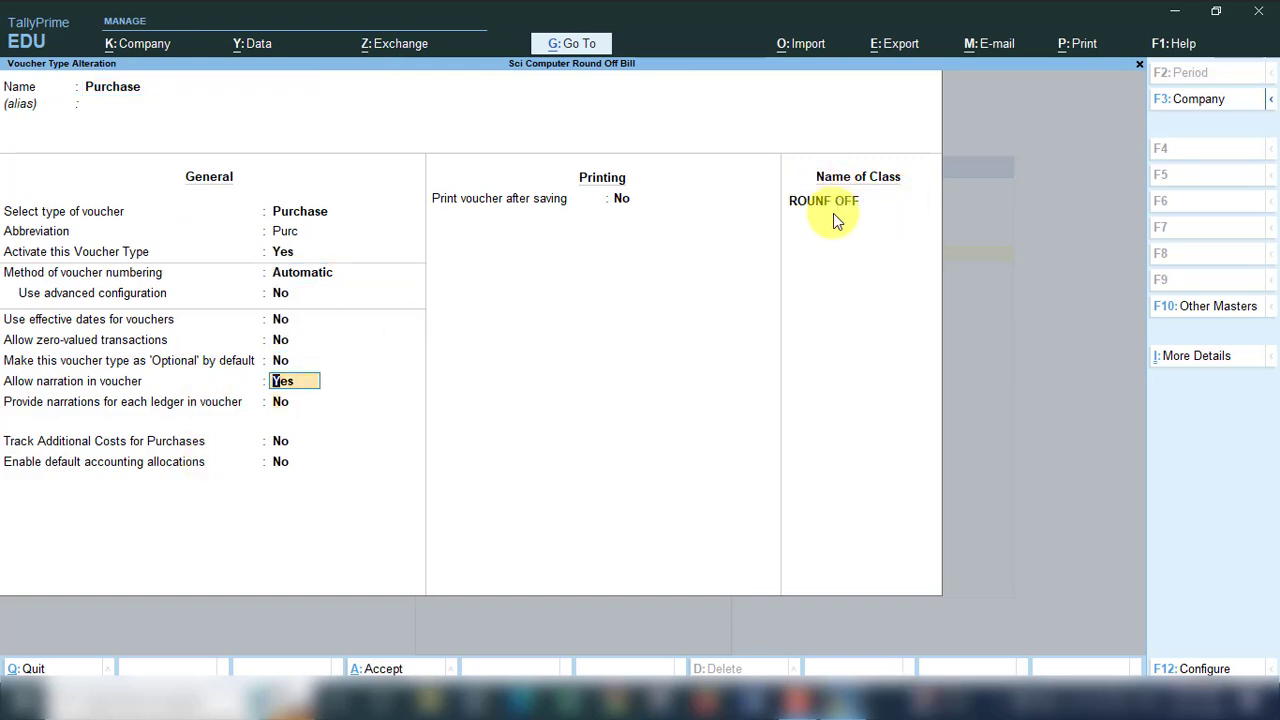
{"action": "key", "text": "Return"}
{"action": "key", "text": "Return"}
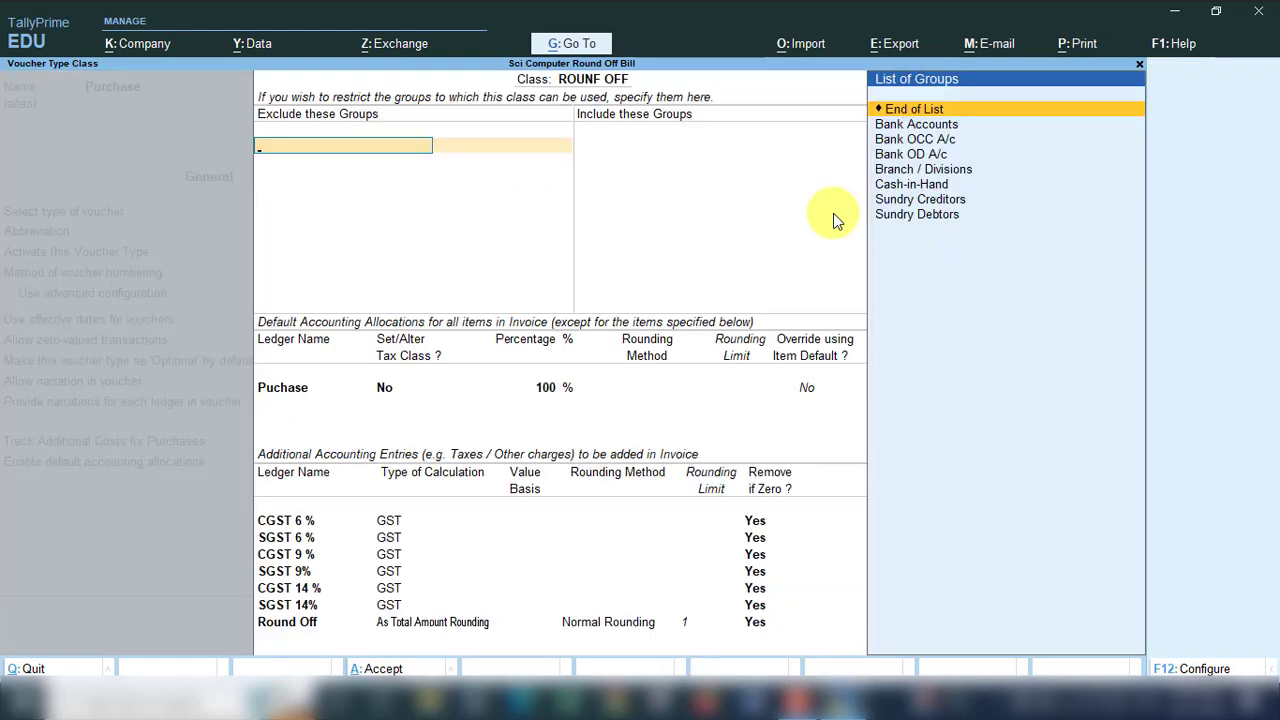
Step: Review the ROUNF OFF class's excluded and included groups, default Puchase ledger allocation, and additional GST and Round Off entries
{"action": "key", "text": "Return"}
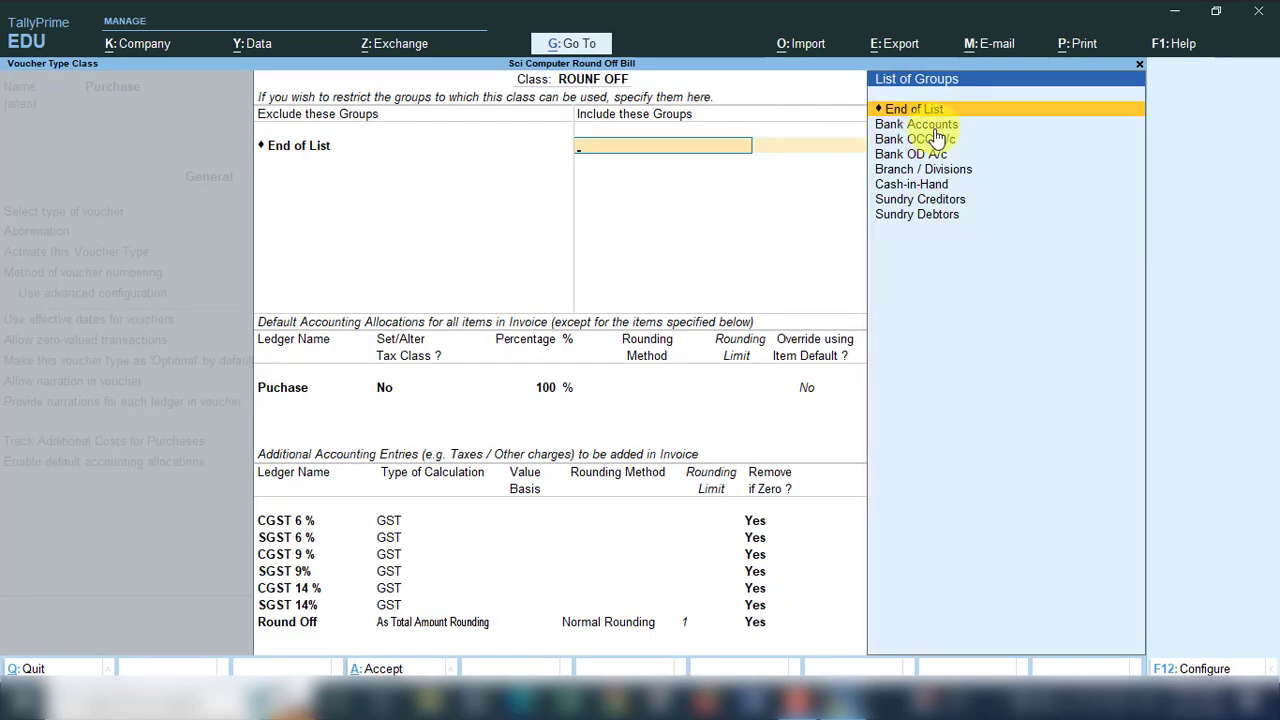
{"action": "key", "text": "Return"}
{"action": "key", "text": "Return"}
{"action": "key", "text": "Return"}
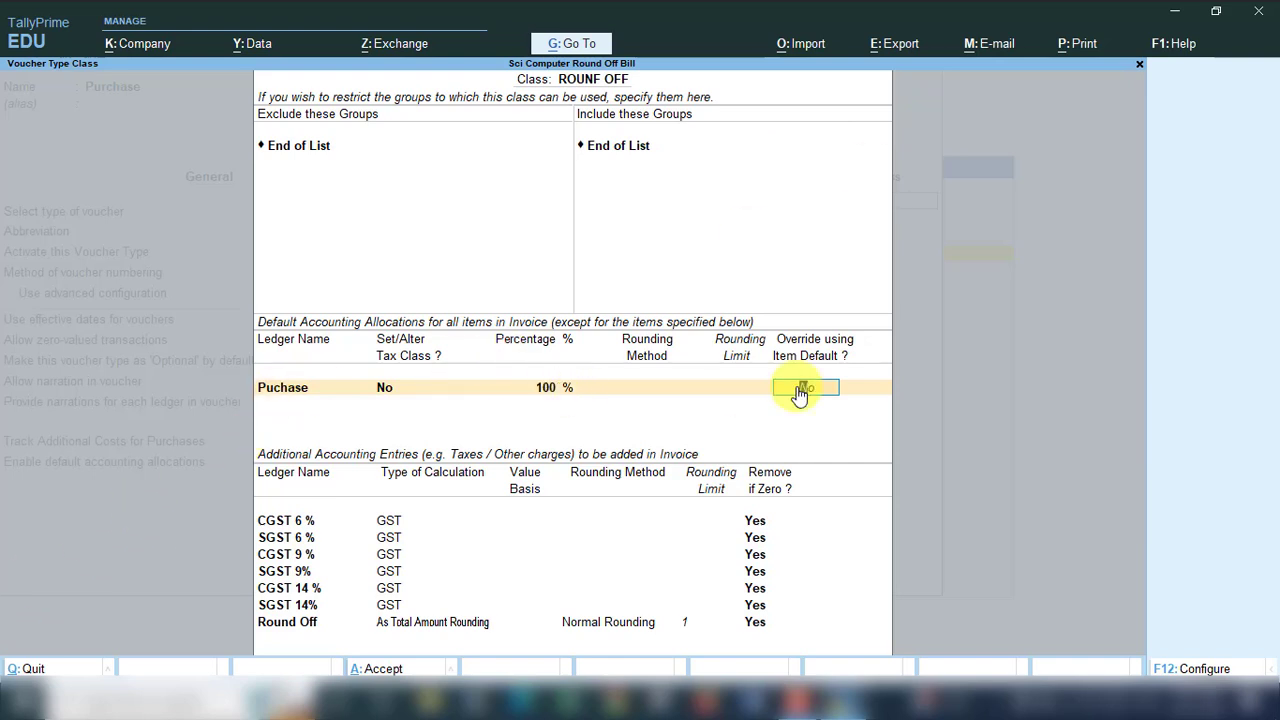
{"action": "key", "text": "Return"}
{"action": "key", "text": "Down"}
{"action": "key", "text": "Down"}
{"action": "key", "text": "Down"}
{"action": "left_click", "coordinate": [312, 588]}
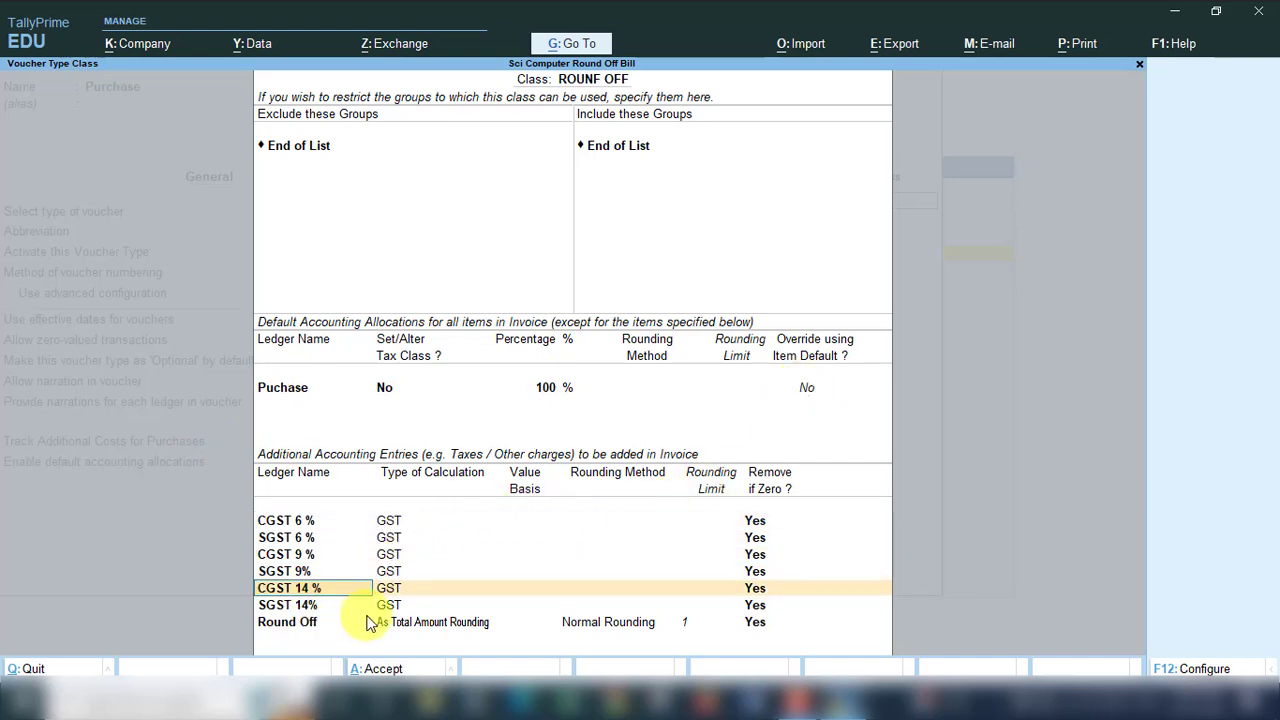
{"action": "key", "text": "Down"}
{"action": "key", "text": "Down"}
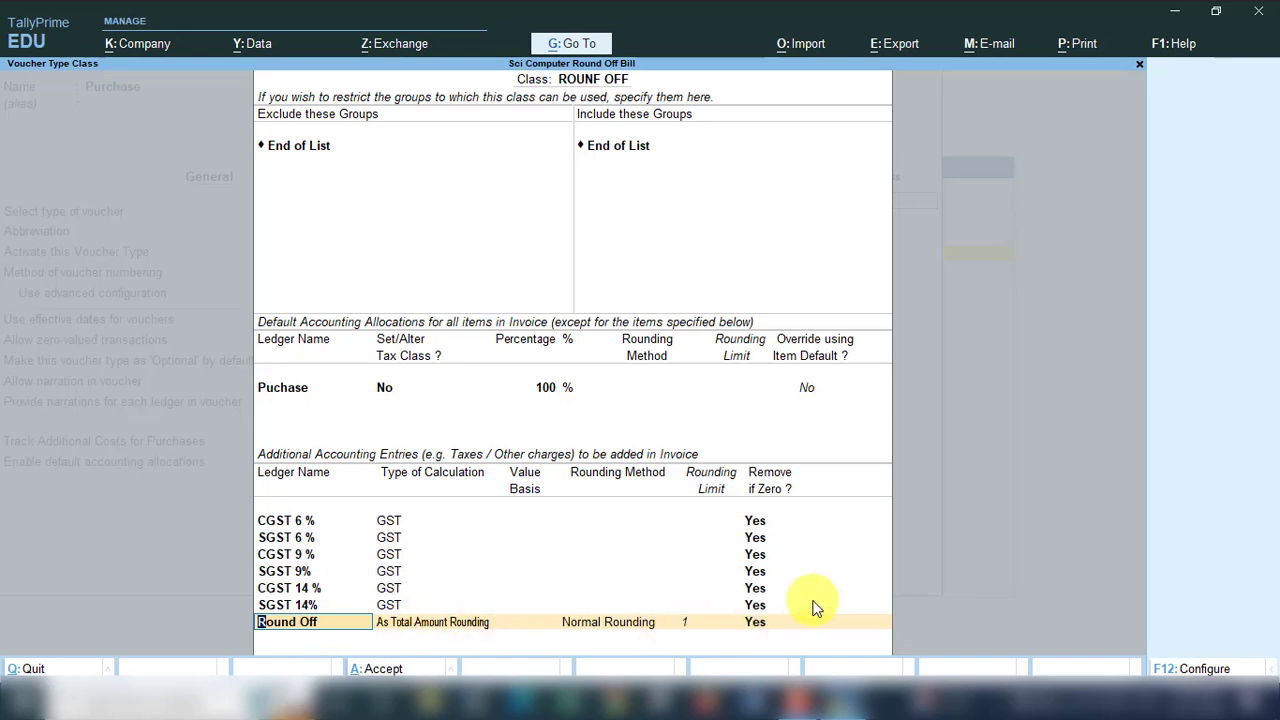
Step: Quit the ROUNF OFF class and the Purchase voucher type without saving, returning to the list of voucher types
{"action": "key", "text": "Escape"}
{"action": "key", "text": "Escape"}
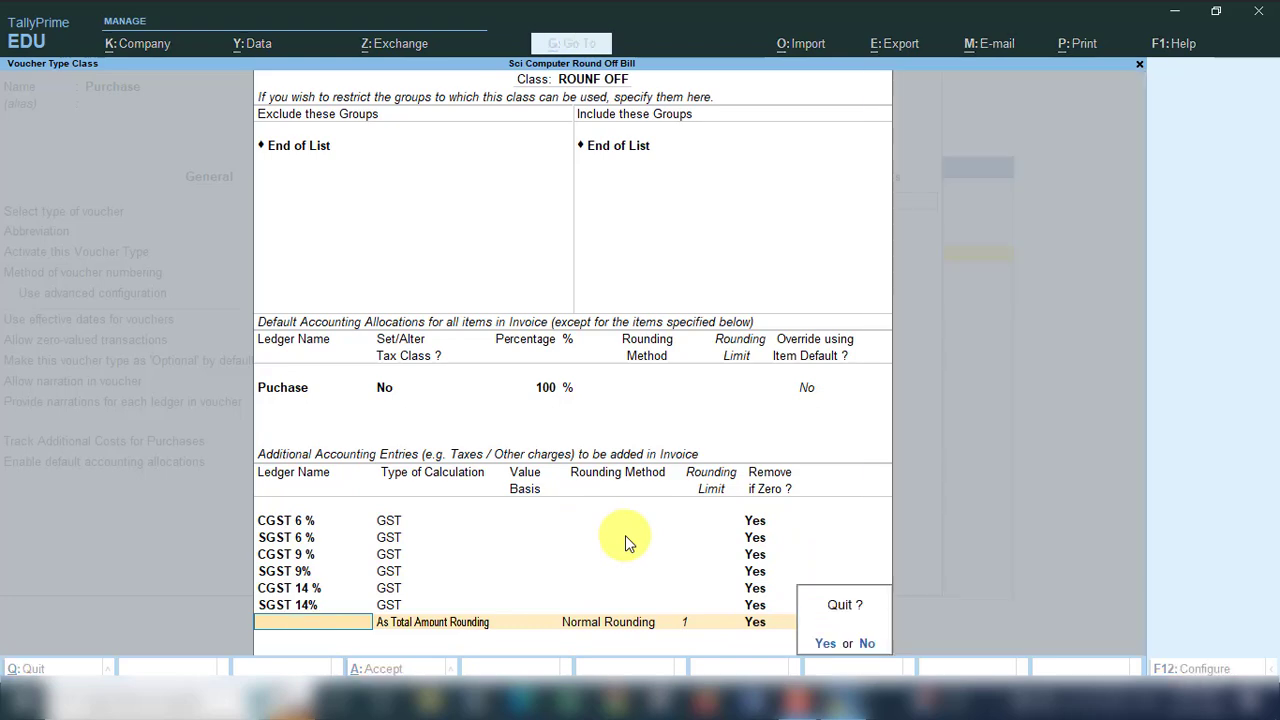
{"action": "key", "text": "y"}
{"action": "key", "text": "BackSpace"}
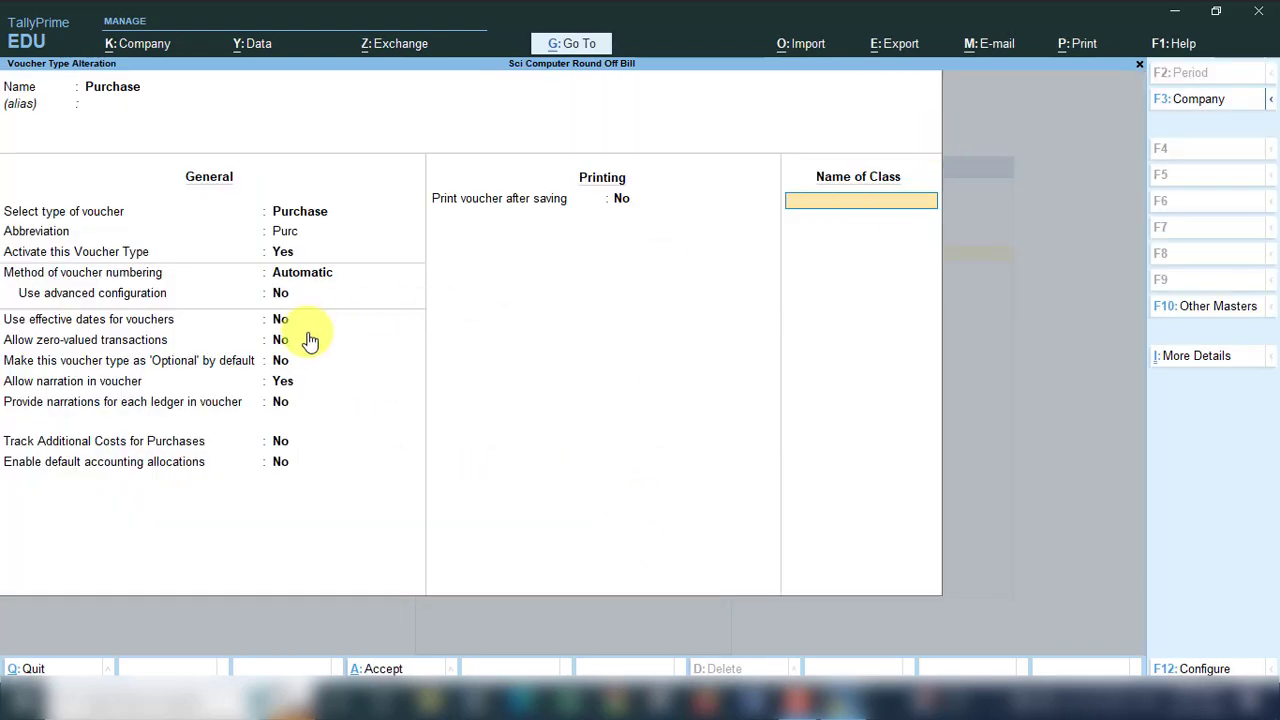
{"action": "key", "text": "Escape"}
{"action": "key", "text": "y"}
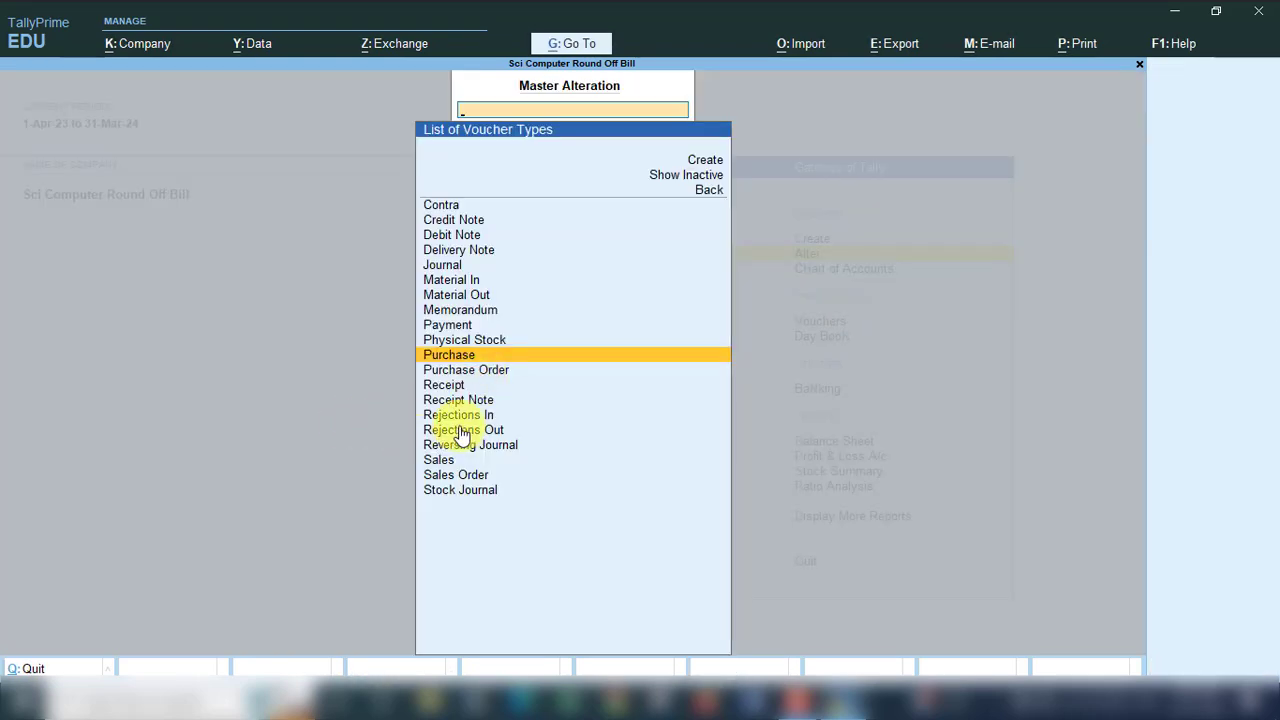
Step: Open the Sales voucher type and review the ledger allocation and tax entries in its ROUND OFF class
{"action": "left_click", "coordinate": [440, 462]}
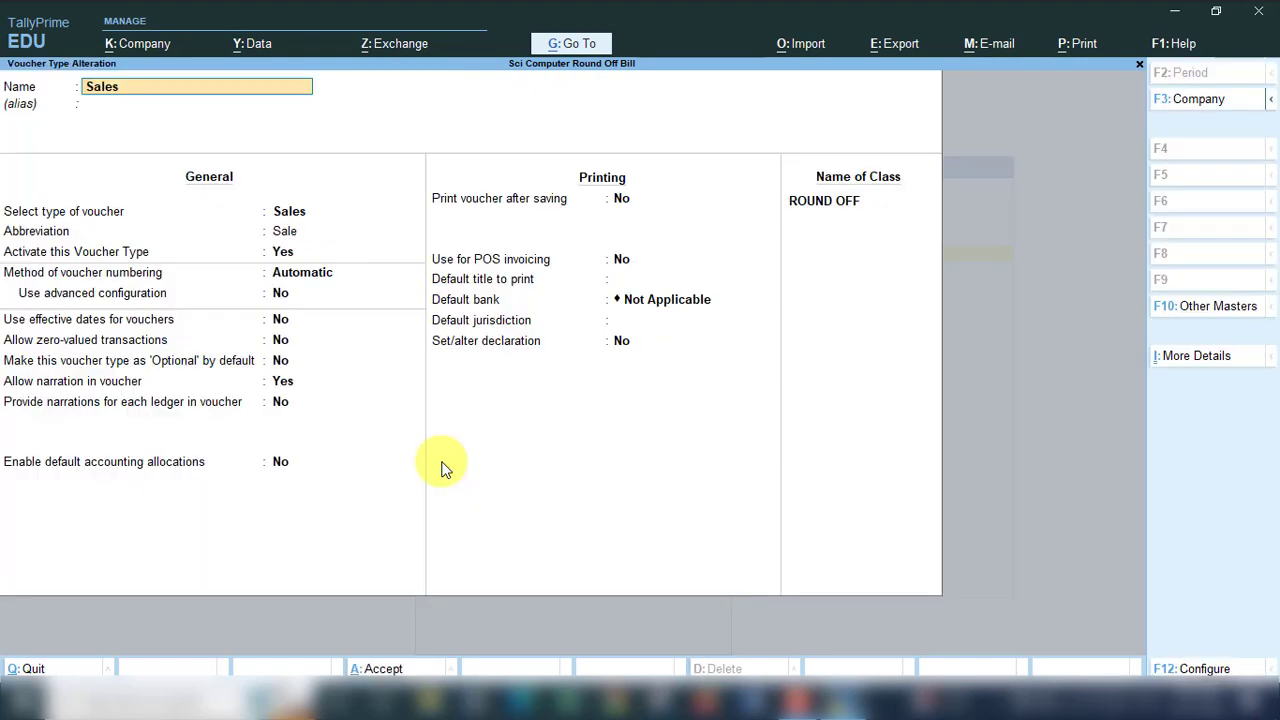
{"action": "key", "text": "Return"}
{"action": "key", "text": "Return"}
{"action": "key", "text": "Return"}
{"action": "key", "text": "Return"}
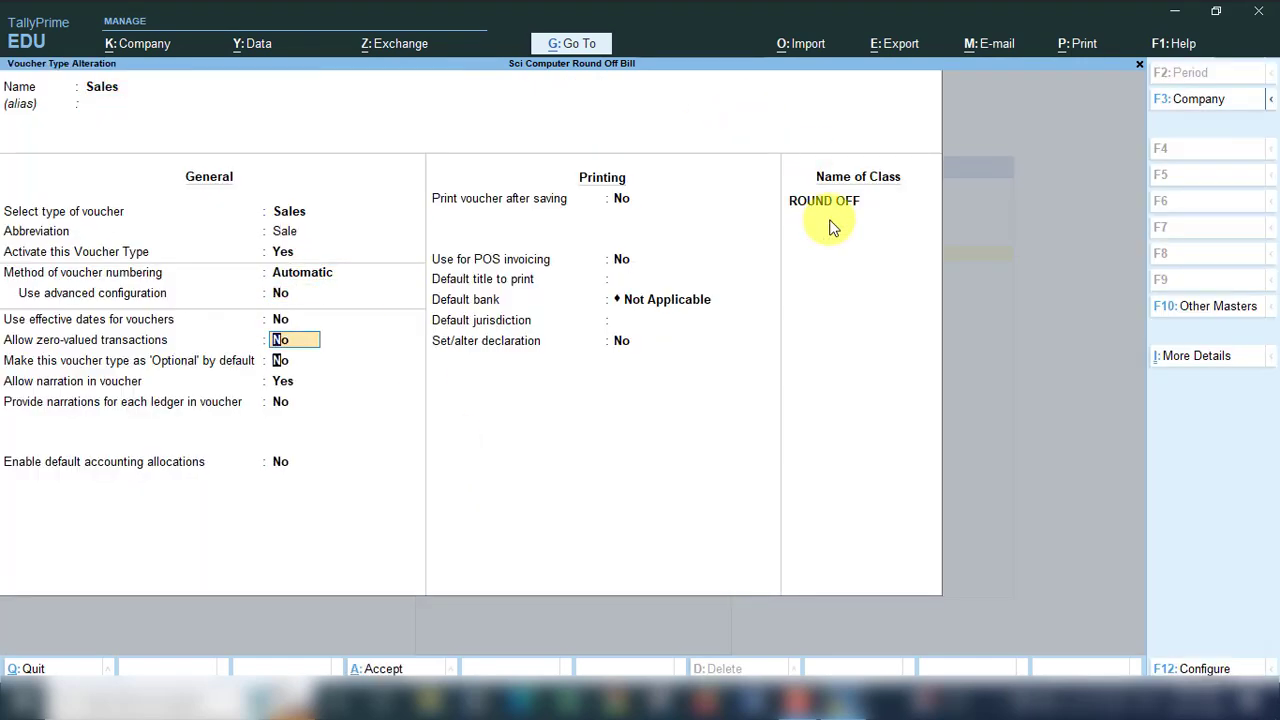
{"action": "key", "text": "Return"}
{"action": "key", "text": "Return"}
{"action": "key", "text": "Return"}
{"action": "key", "text": "Return"}
{"action": "key", "text": "Return"}
{"action": "key", "text": "Return"}
{"action": "key", "text": "Return"}
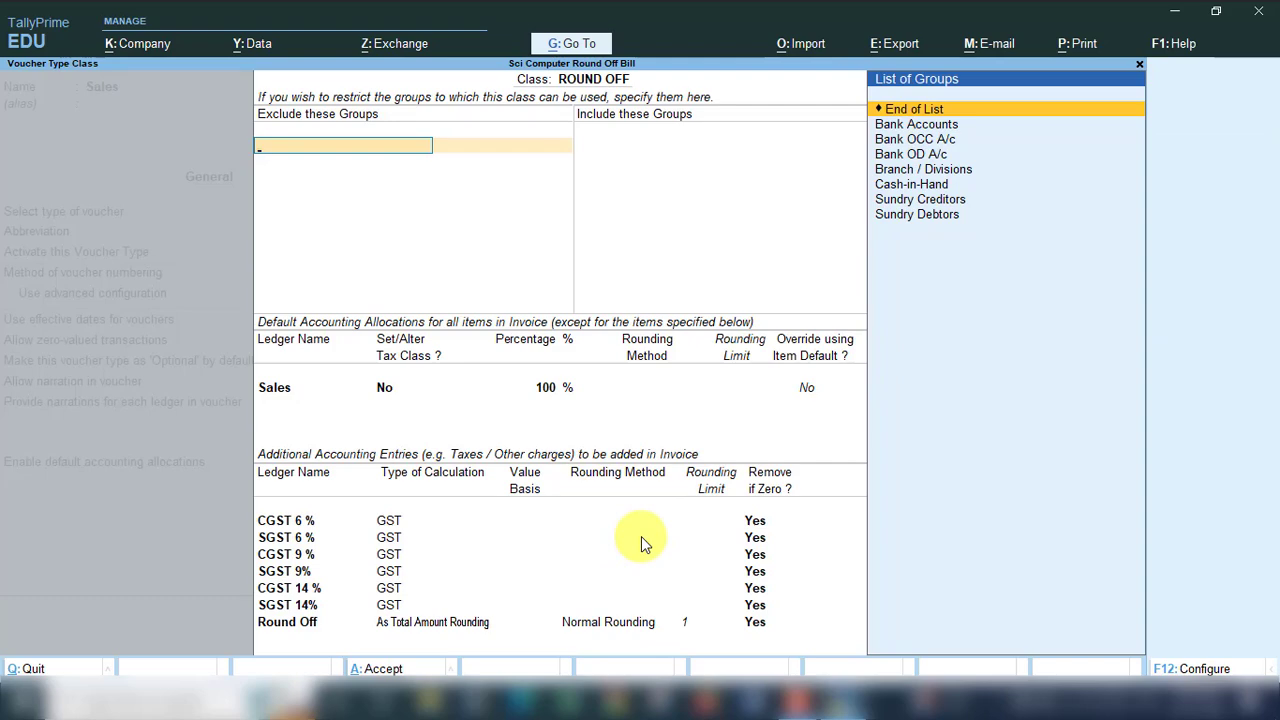
Step: Quit the Sales voucher type without saving and return to the Gateway of Tally
{"action": "key", "text": "Escape"}
{"action": "key", "text": "BackSpace"}
{"action": "key", "text": "Escape"}
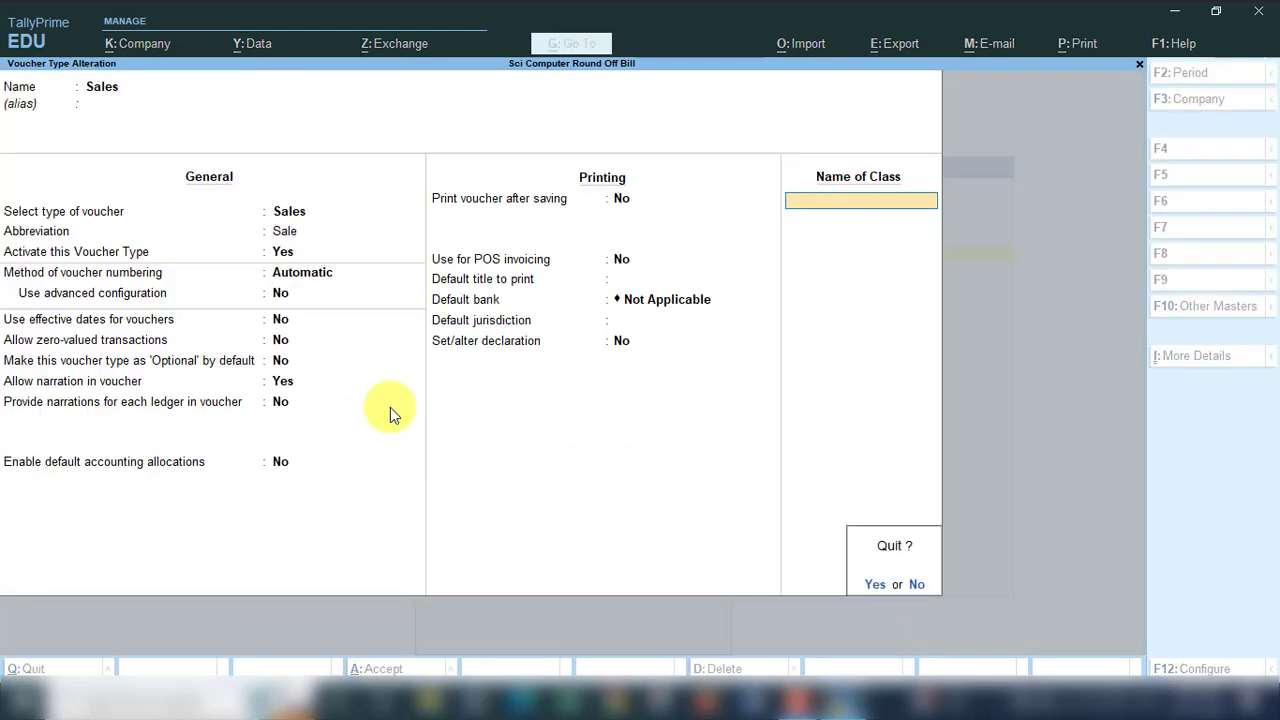
{"action": "key", "text": "y"}
{"action": "key", "text": "Escape"}
{"action": "key", "text": "Escape"}
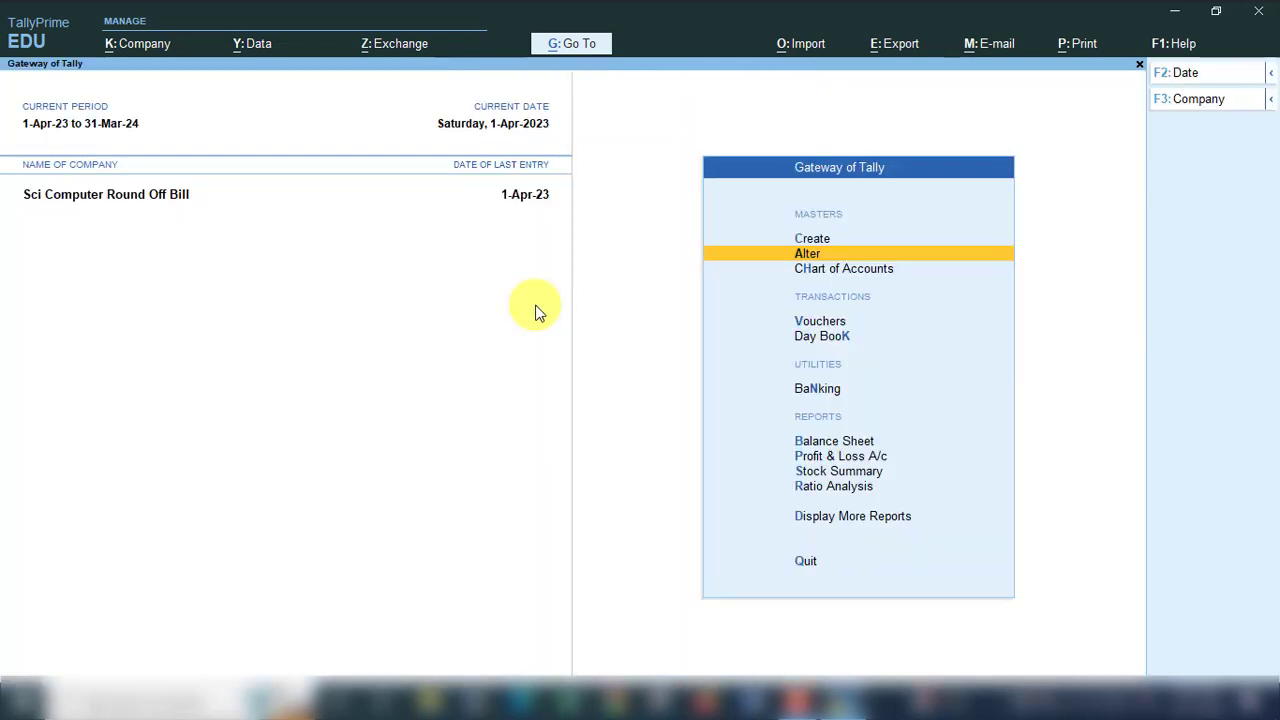
Step: Start a Purchase voucher with the ROUNF OFF class, enter supplier invoice number 123 and accept the default invoice date
{"action": "left_click", "coordinate": [812, 321]}
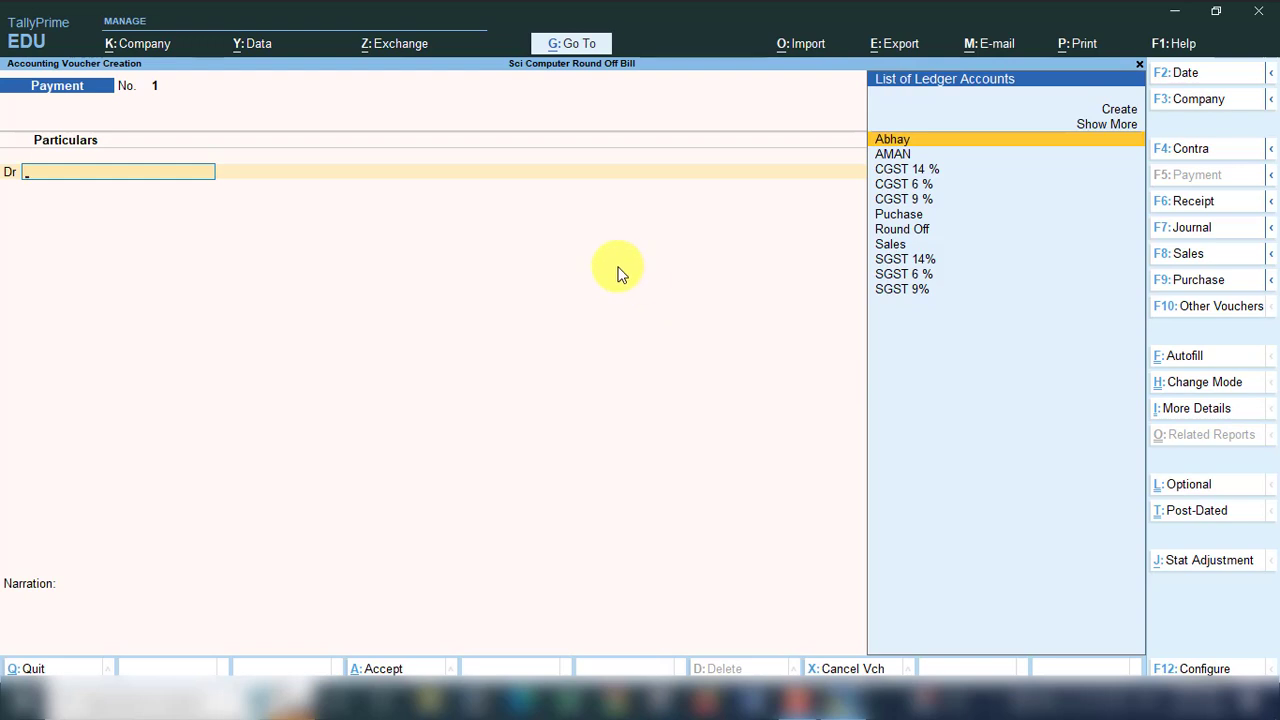
{"action": "key", "text": "F9"}
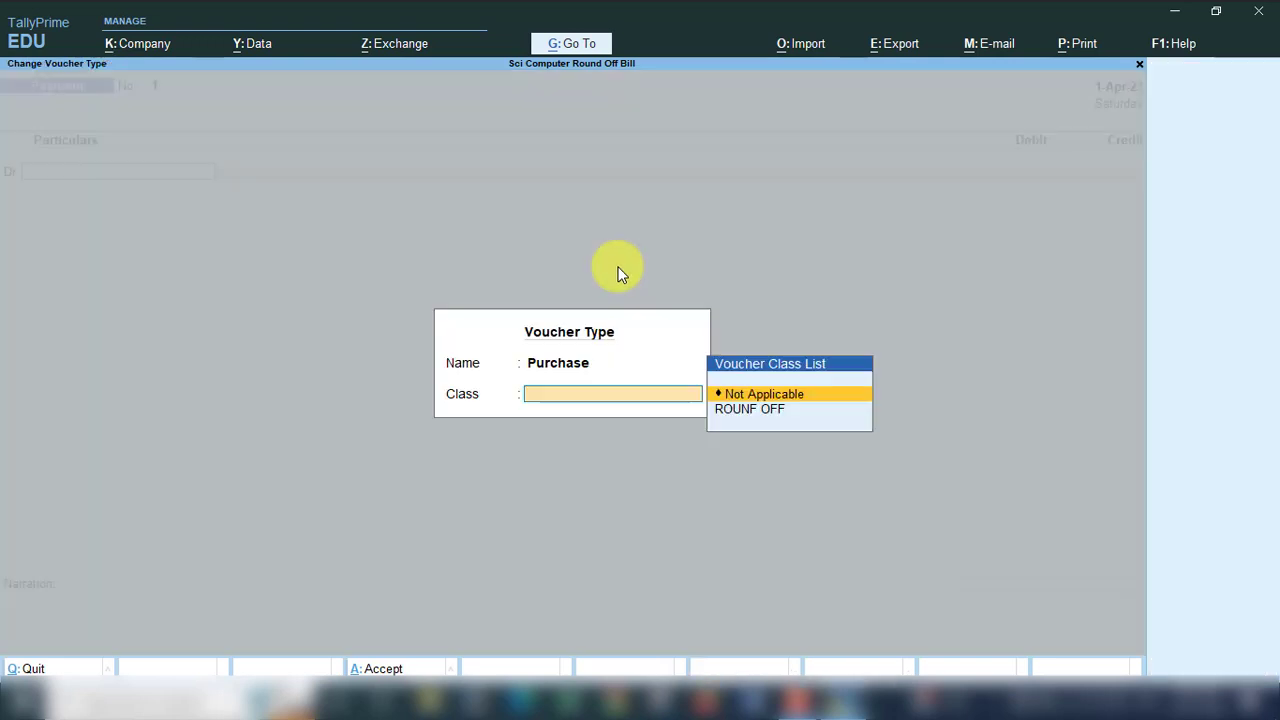
{"action": "left_click", "coordinate": [750, 412]}
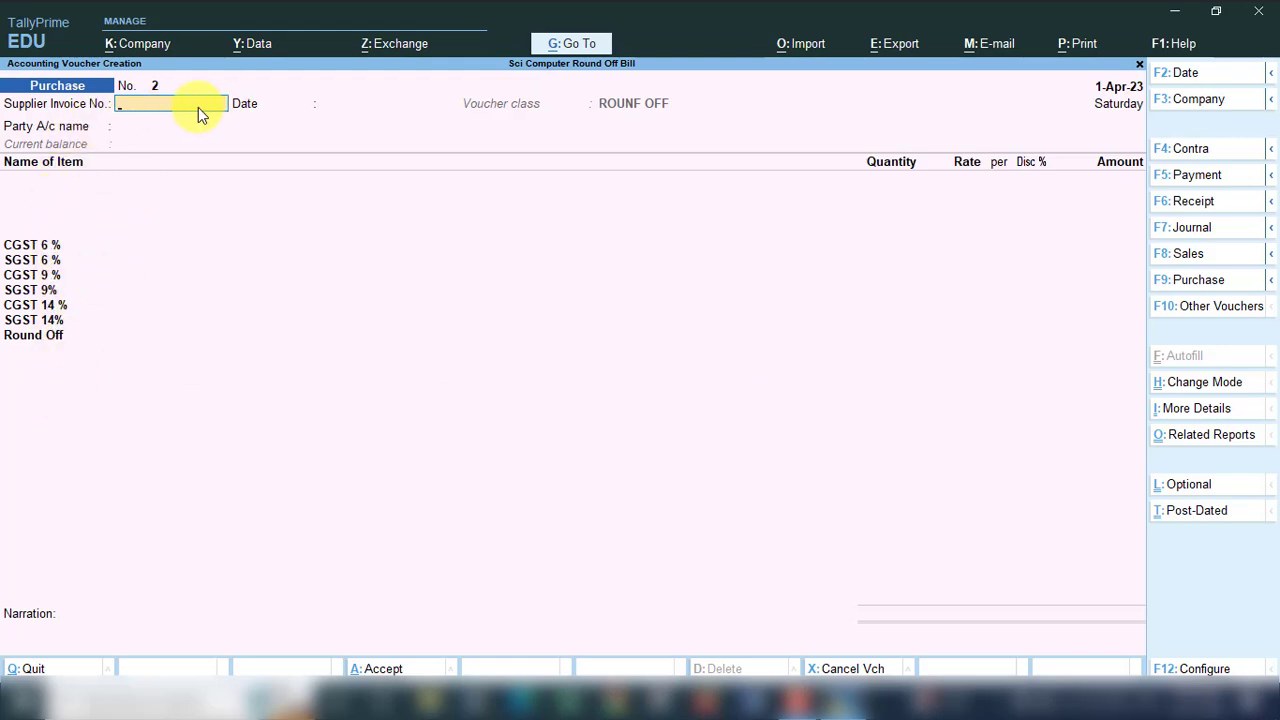
{"action": "type", "text": "123"}
{"action": "key", "text": "Return"}
{"action": "key", "text": "Return"}
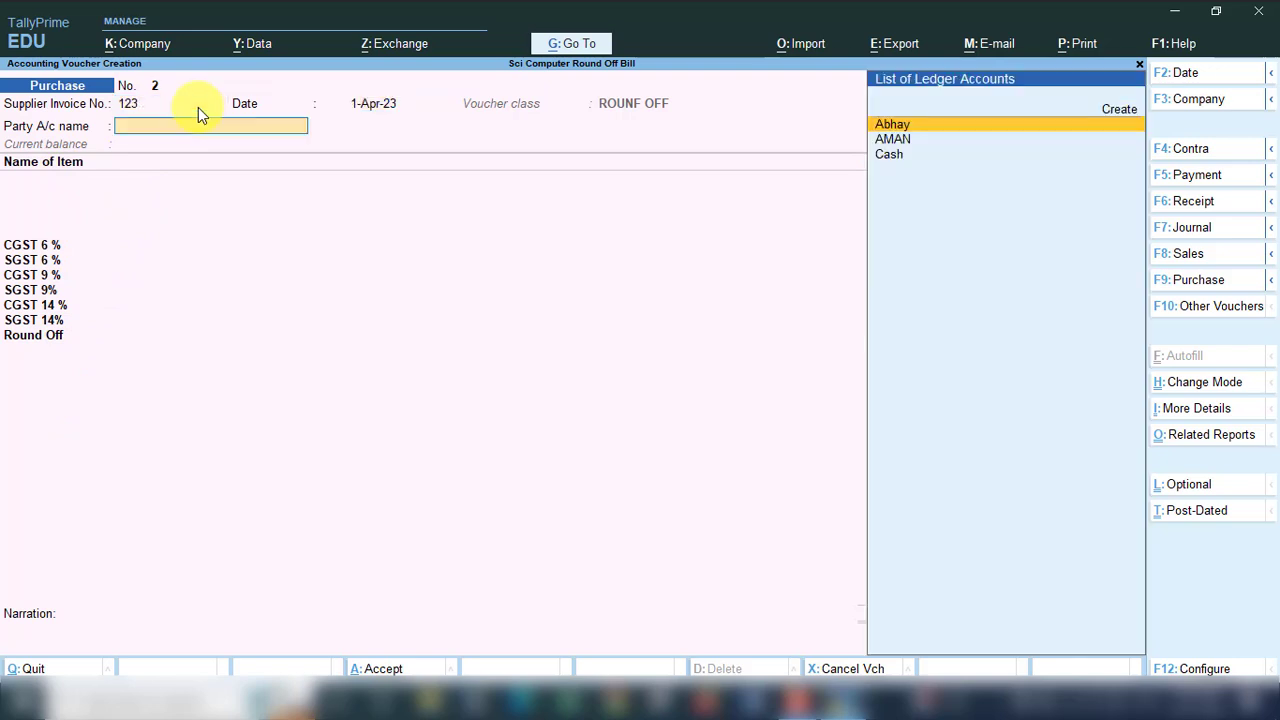
Step: Select the first listed supplier as the party account and accept the receipt and party details with their default values
{"action": "left_click", "coordinate": [928, 132]}
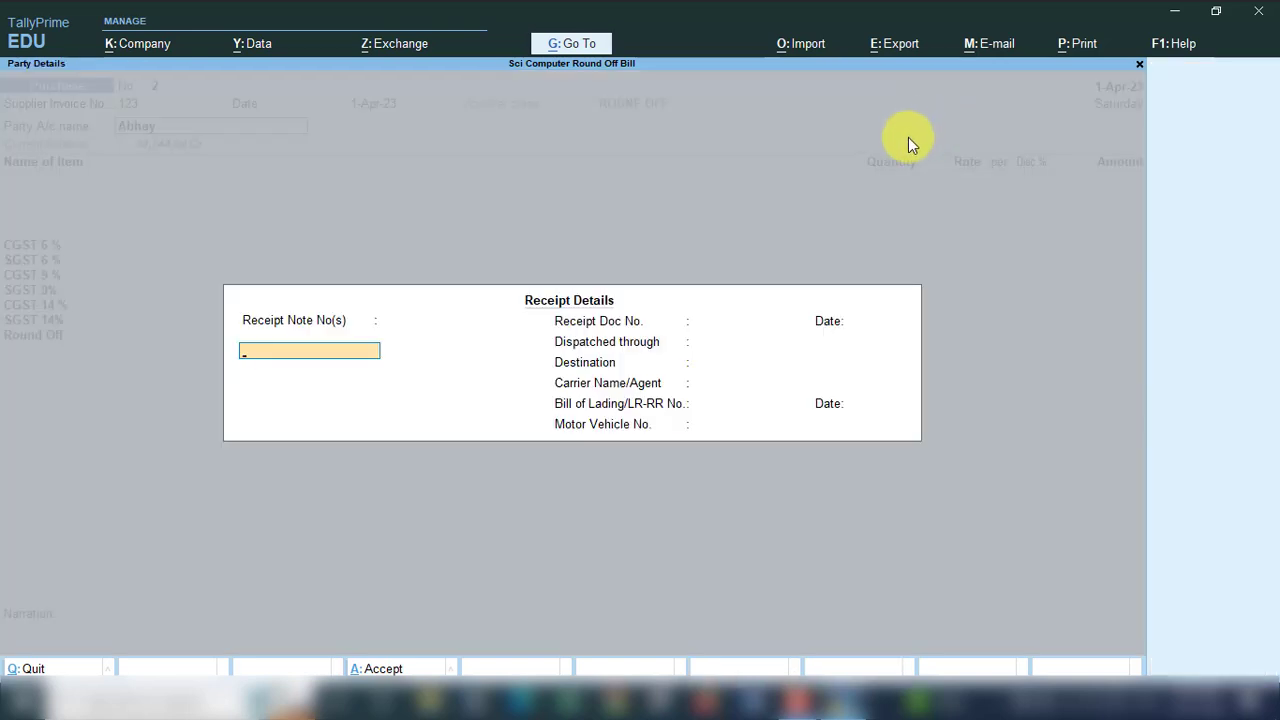
{"action": "key", "text": "Return"}
{"action": "key", "text": "Return"}
{"action": "key", "text": "Return"}
{"action": "key", "text": "Return"}
{"action": "key", "text": "Return"}
{"action": "key", "text": "Return"}
{"action": "key", "text": "Return"}
{"action": "key", "text": "Return"}
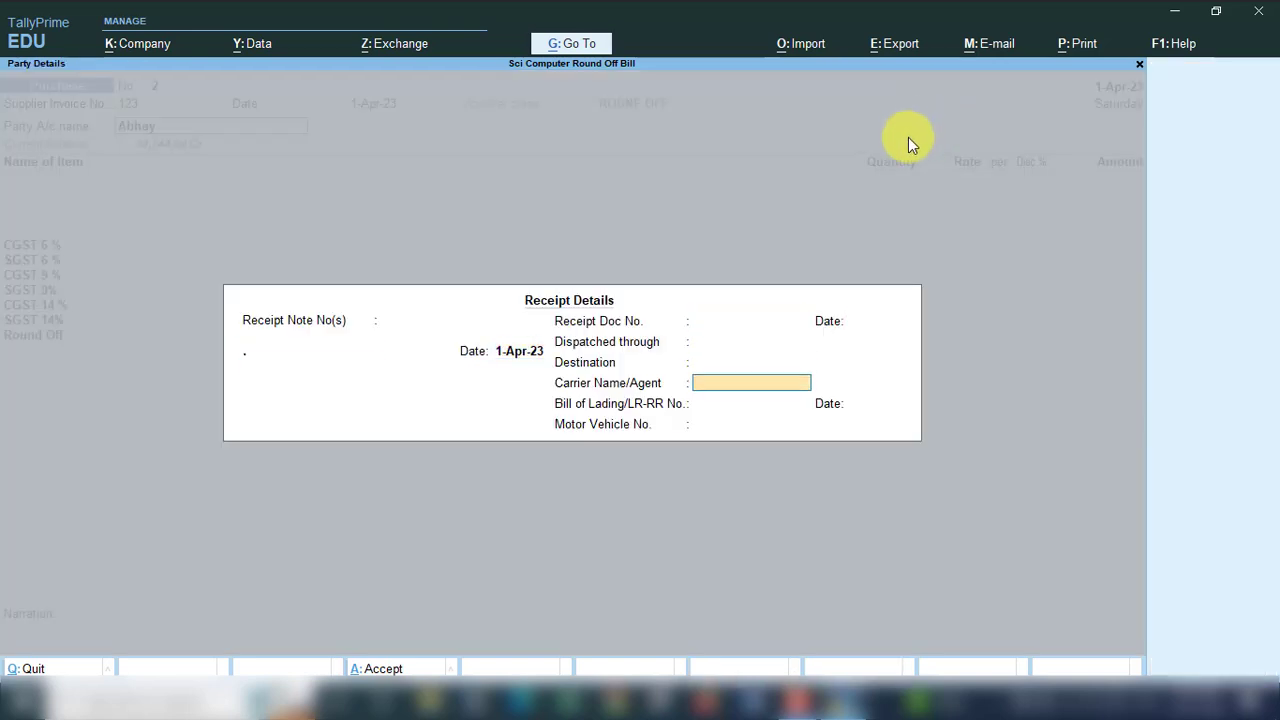
{"action": "key", "text": "Return"}
{"action": "key", "text": "Return"}
{"action": "key", "text": "Return"}
{"action": "key", "text": "Return"}
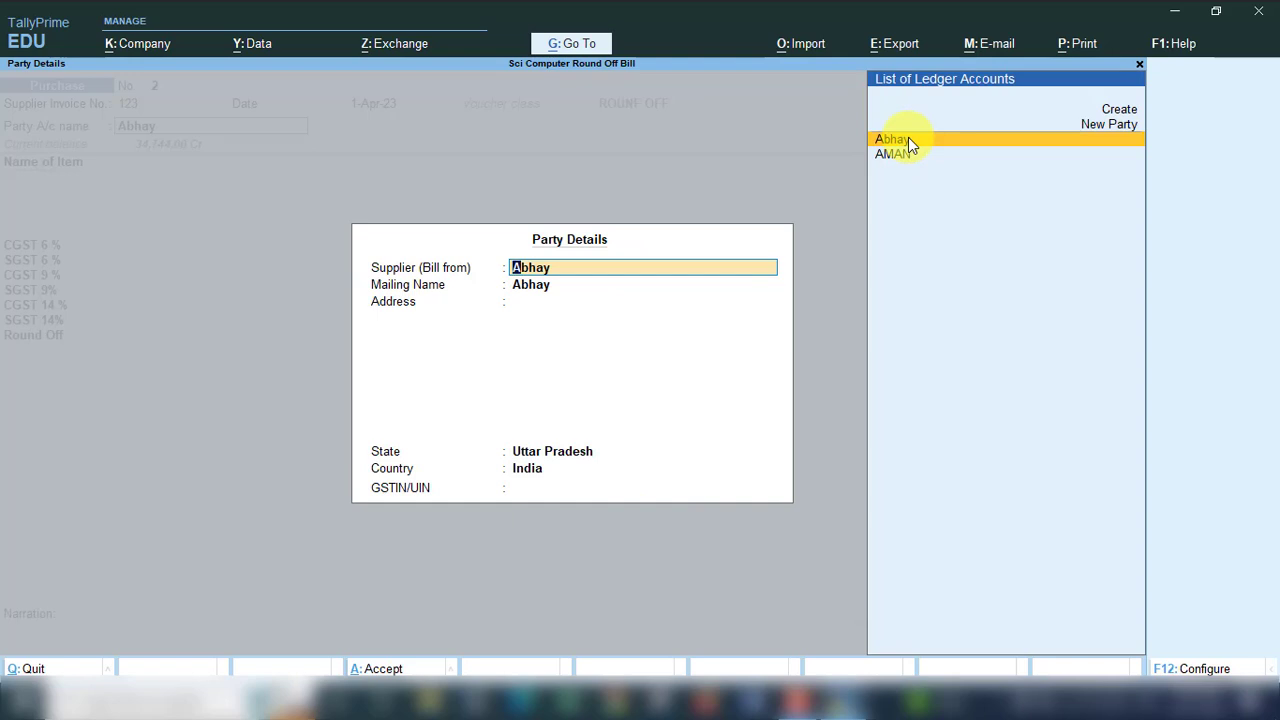
{"action": "key", "text": "Return"}
{"action": "key", "text": "Return"}
{"action": "key", "text": "Return"}
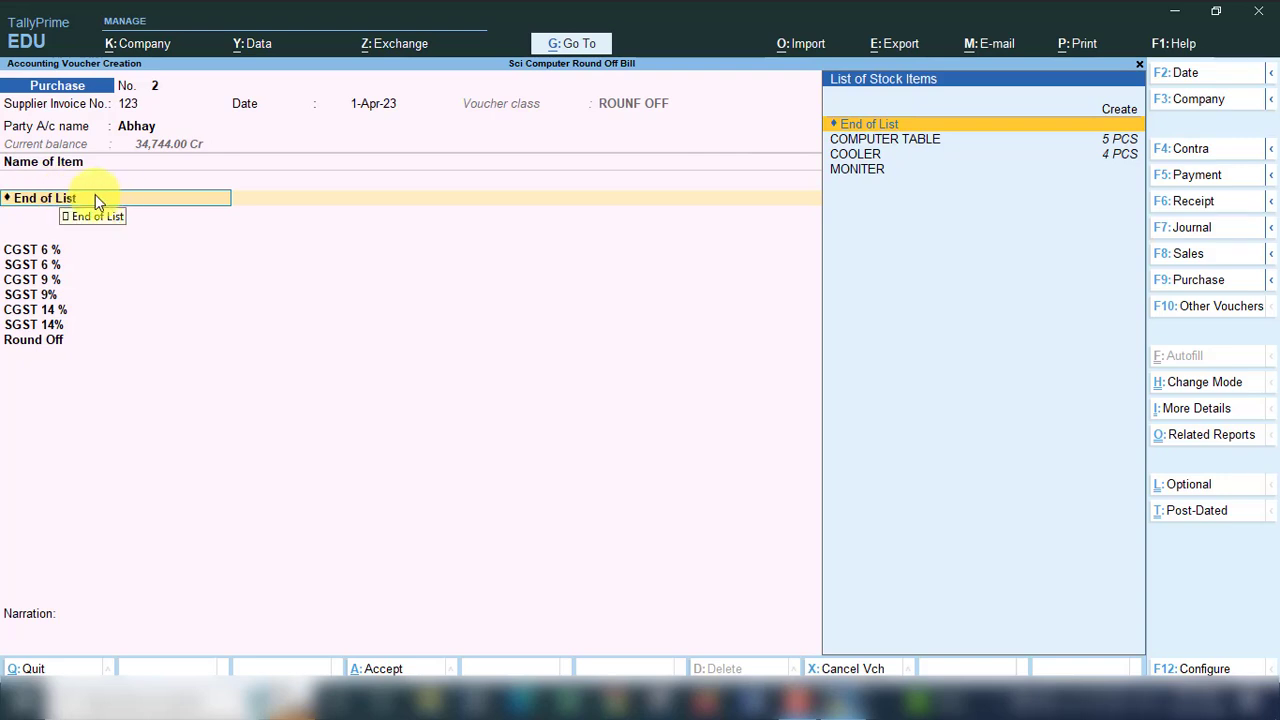
Step: Add the COMPUTER TABLE item to the purchase voucher with a quantity of 5 PCS at a rate of 2,350.40
{"action": "left_click", "coordinate": [890, 142]}
{"action": "left_click", "coordinate": [890, 142]}
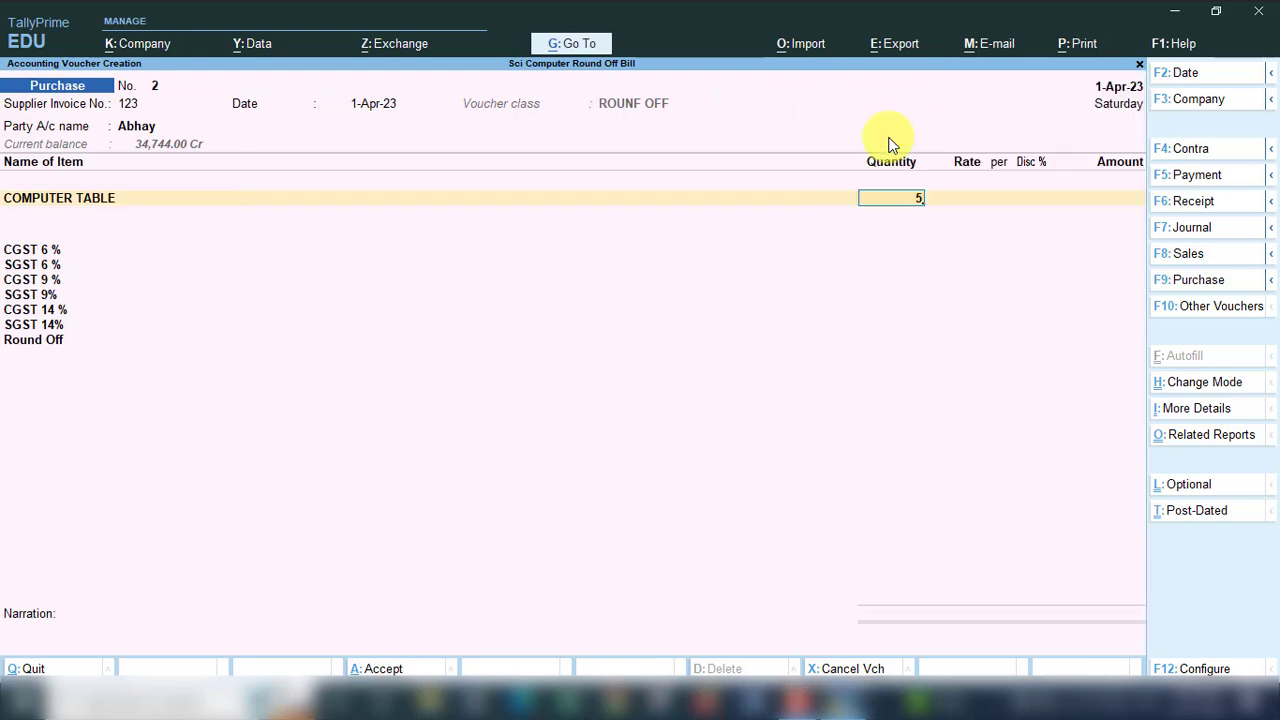
{"action": "key", "text": "Return"}
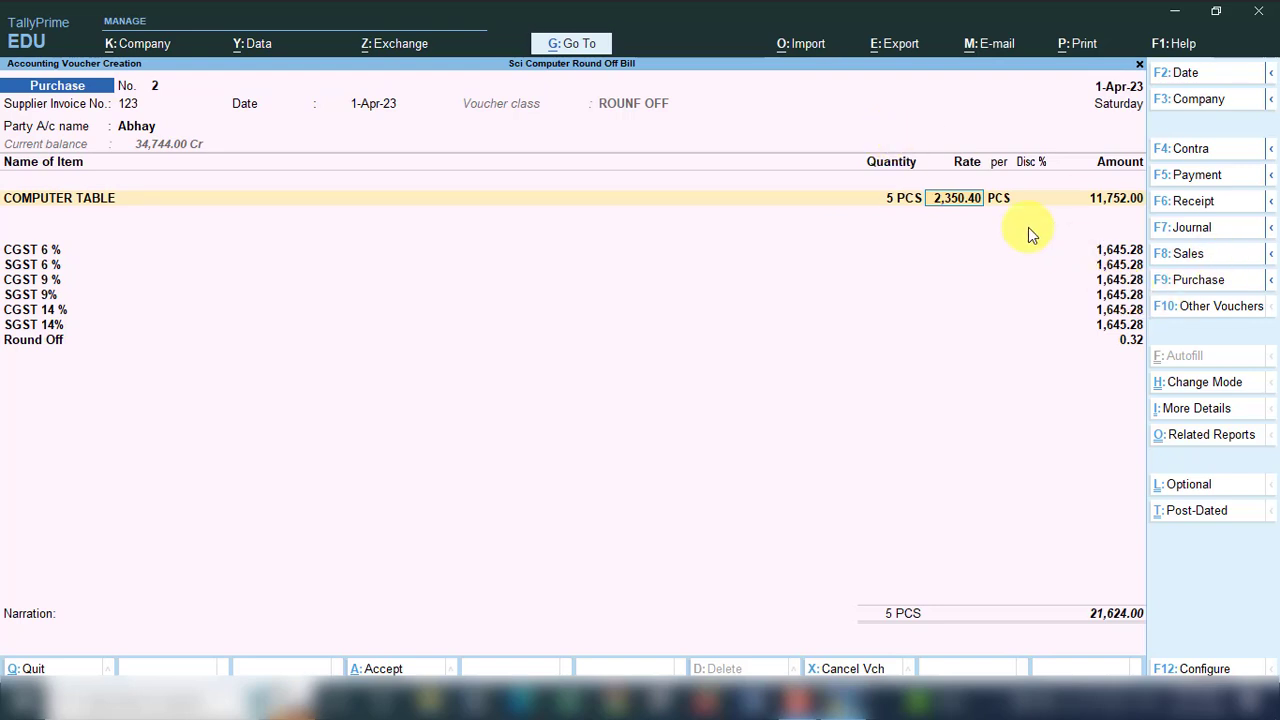
{"action": "left_click", "coordinate": [975, 198]}
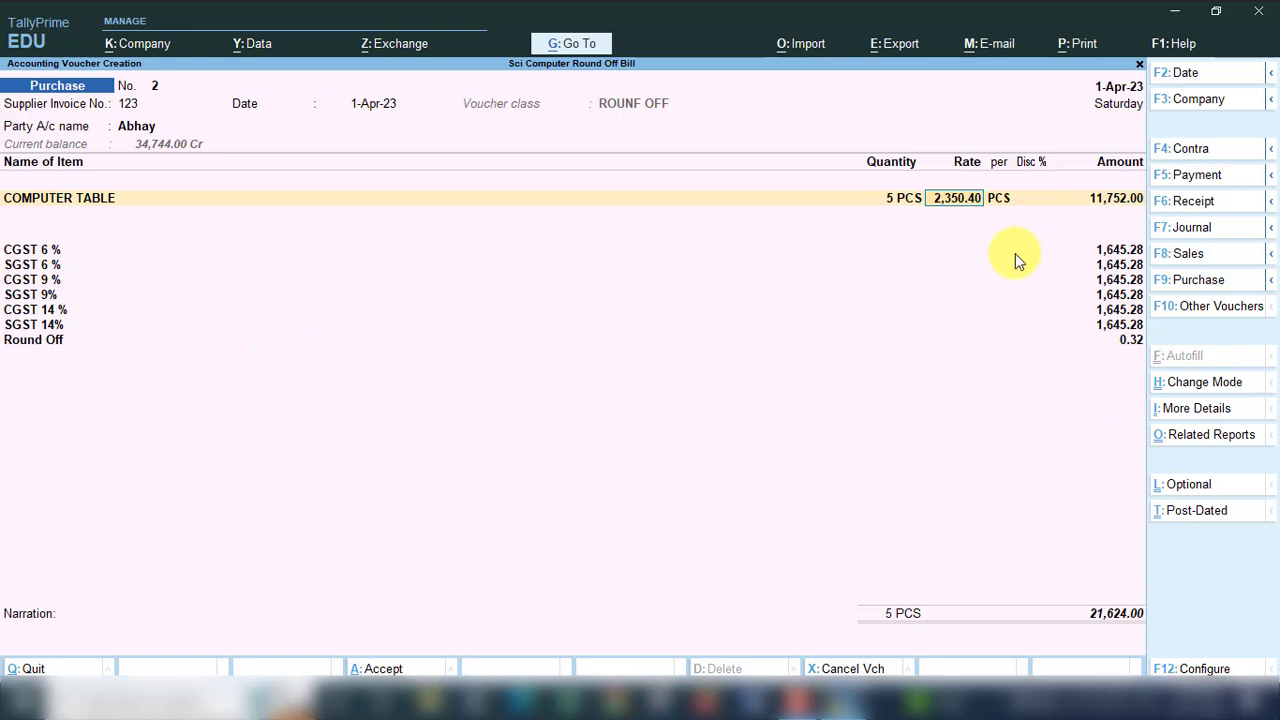
Step: Open the COMPUTER TABLE stock item for alteration from the voucher and display its GST details to check the tax rates
{"action": "key", "text": "BackSpace"}
{"action": "key", "text": "BackSpace"}
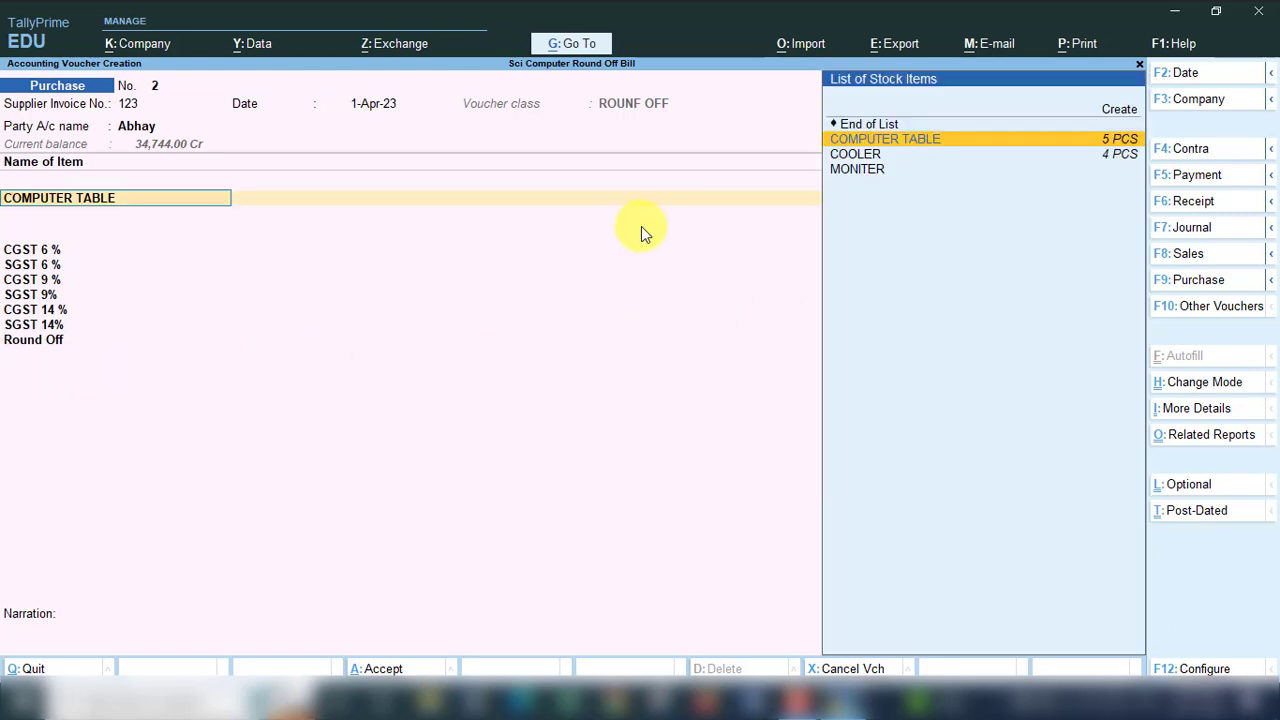
{"action": "key", "text": "ctrl+Return"}
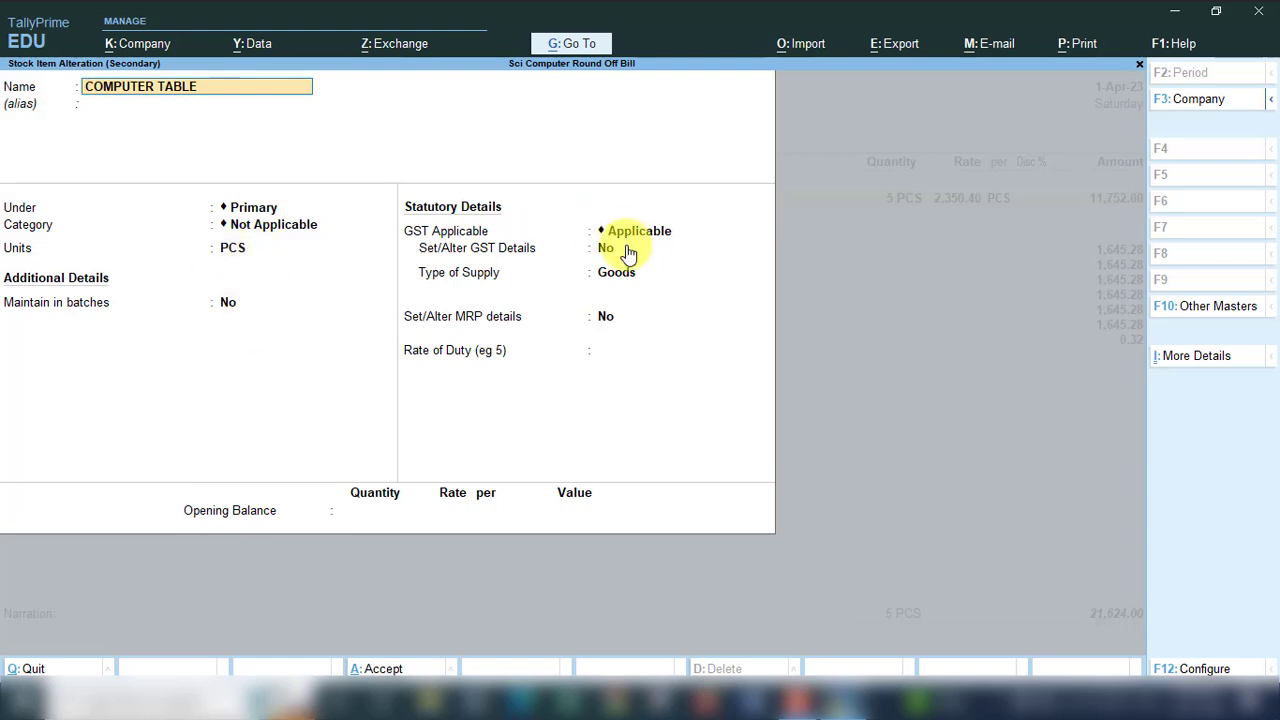
{"action": "key", "text": "Return"}
{"action": "key", "text": "Return"}
{"action": "key", "text": "Return"}
{"action": "key", "text": "Return"}
{"action": "key", "text": "Return"}
{"action": "key", "text": "Return"}
{"action": "key", "text": "Return"}
{"action": "key", "text": "Return"}
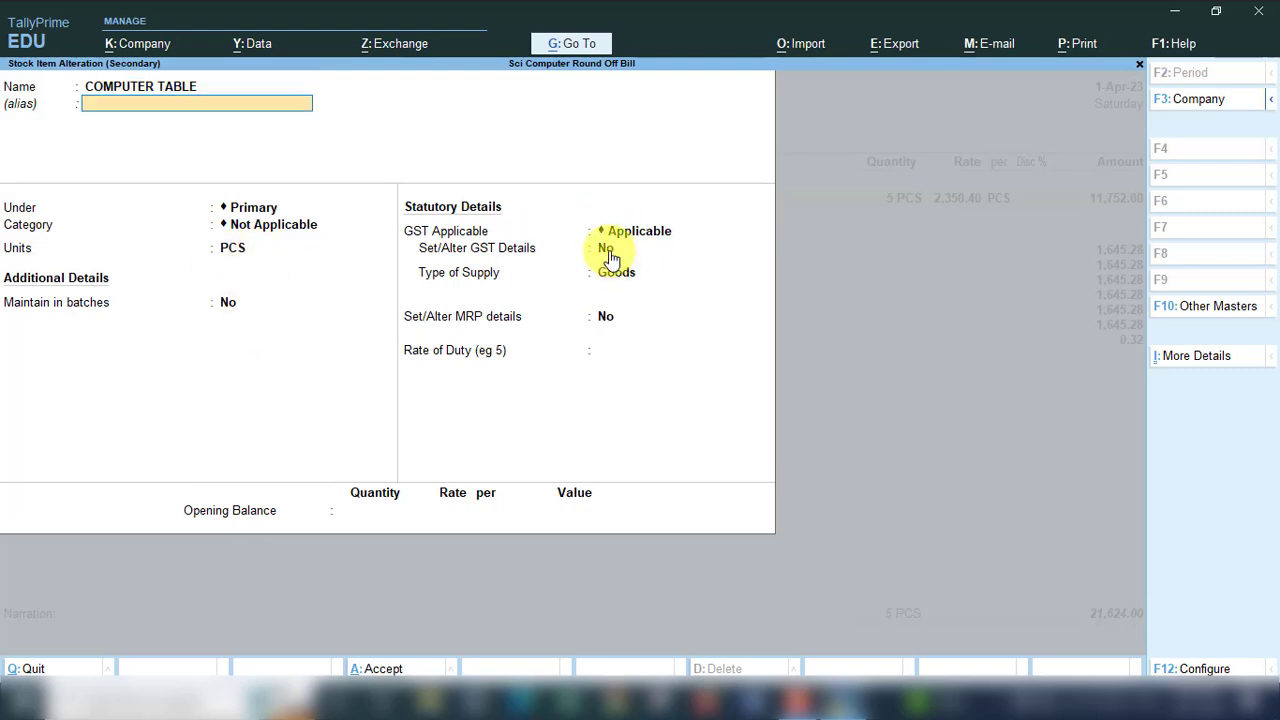
{"action": "left_click", "coordinate": [610, 250]}
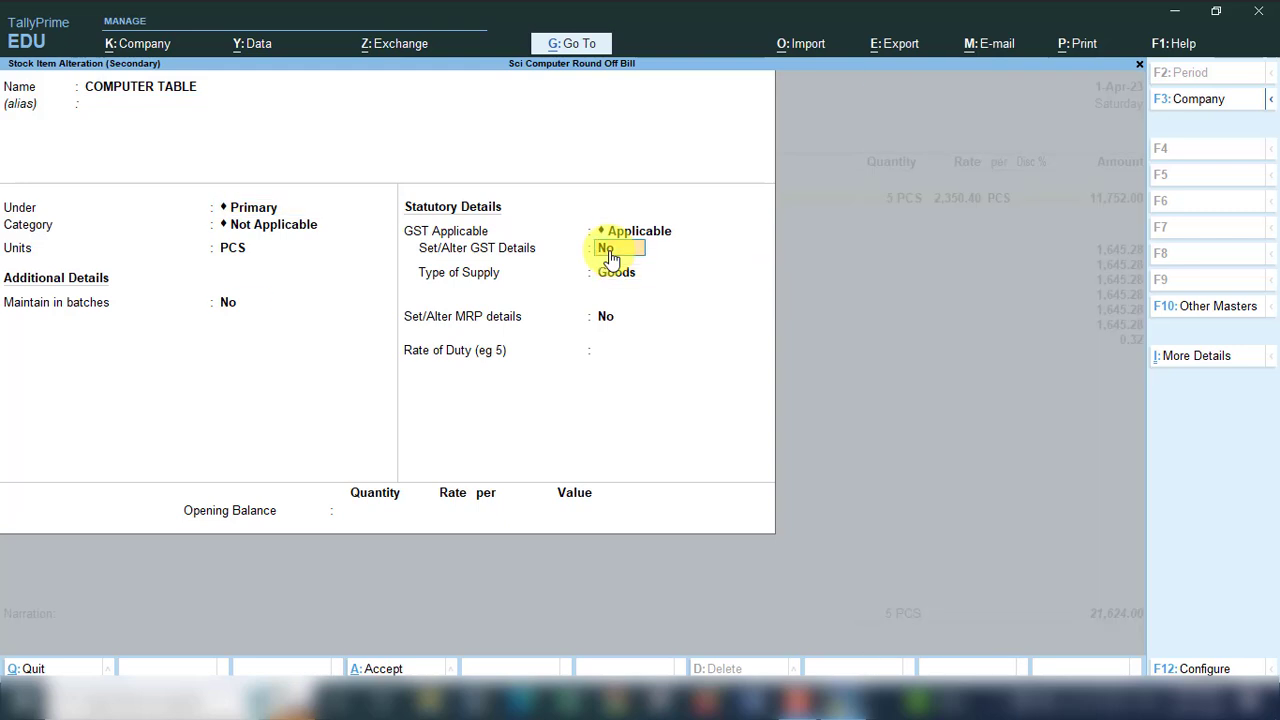
{"action": "key", "text": "y"}
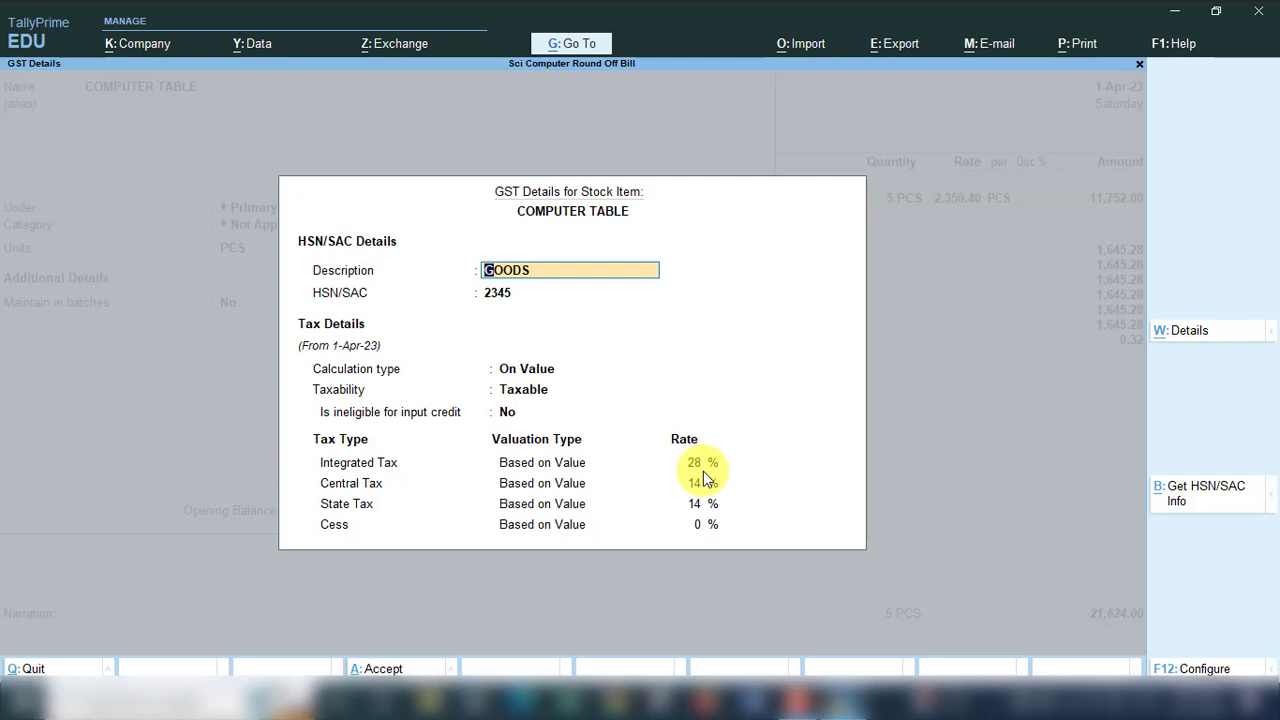
Step: Leave the GST details unchanged and accept the COMPUTER TABLE stock item to return to the purchase voucher
{"action": "key", "text": "BackSpace"}
{"action": "key", "text": "Escape"}
{"action": "key", "text": "y"}
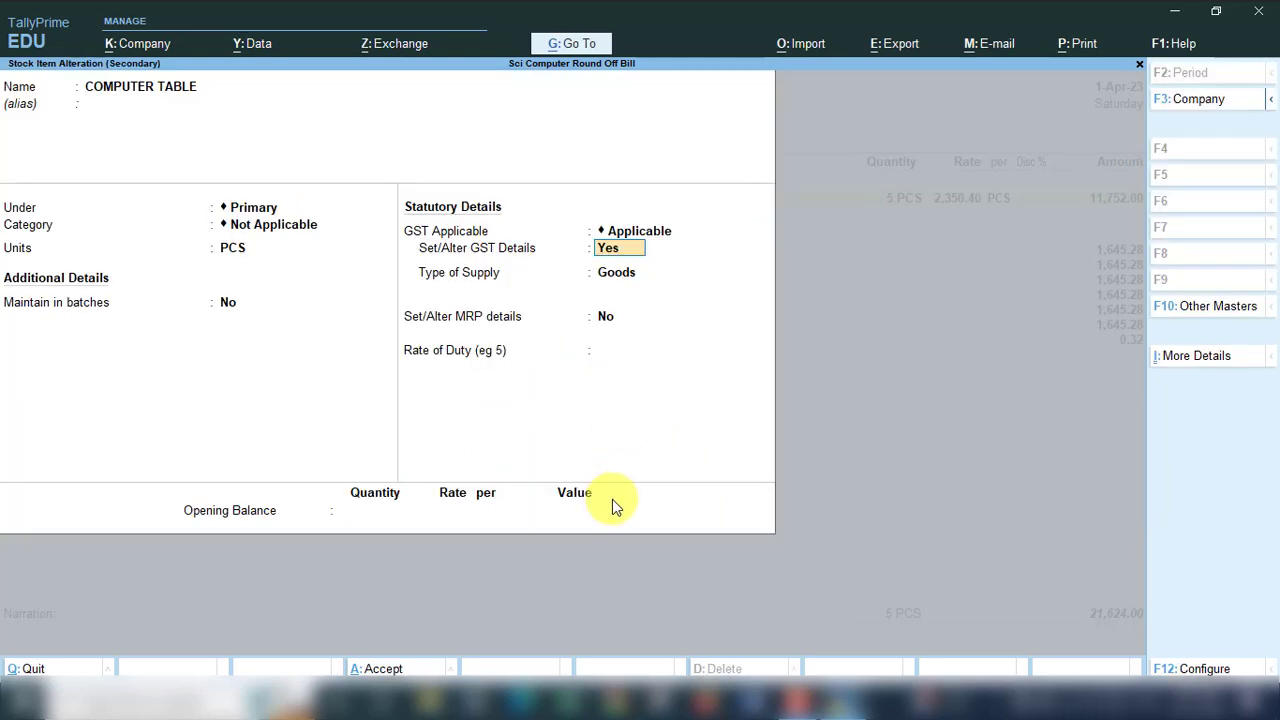
{"action": "key", "text": "ctrl+a"}
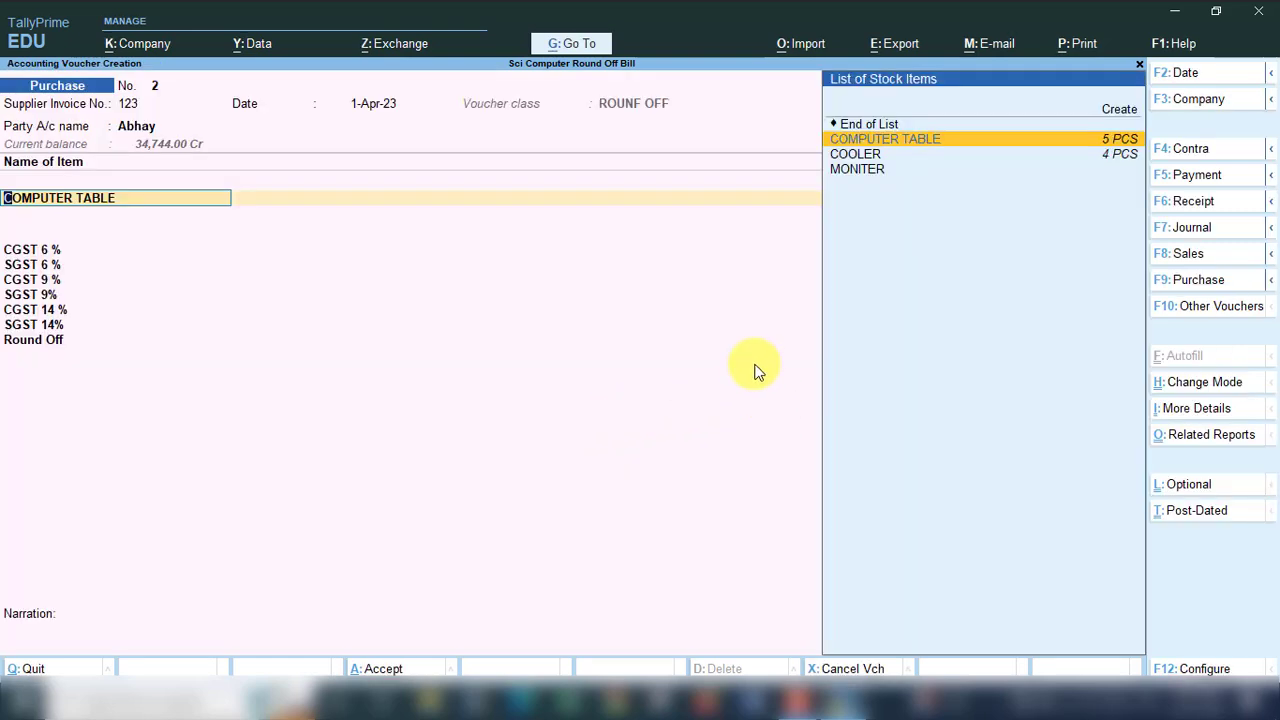
Step: Keep the purchase voucher open and reselect COMPUTER TABLE as its item after clearing the item name
{"action": "key", "text": "BackSpace"}
{"action": "key", "text": "Escape"}
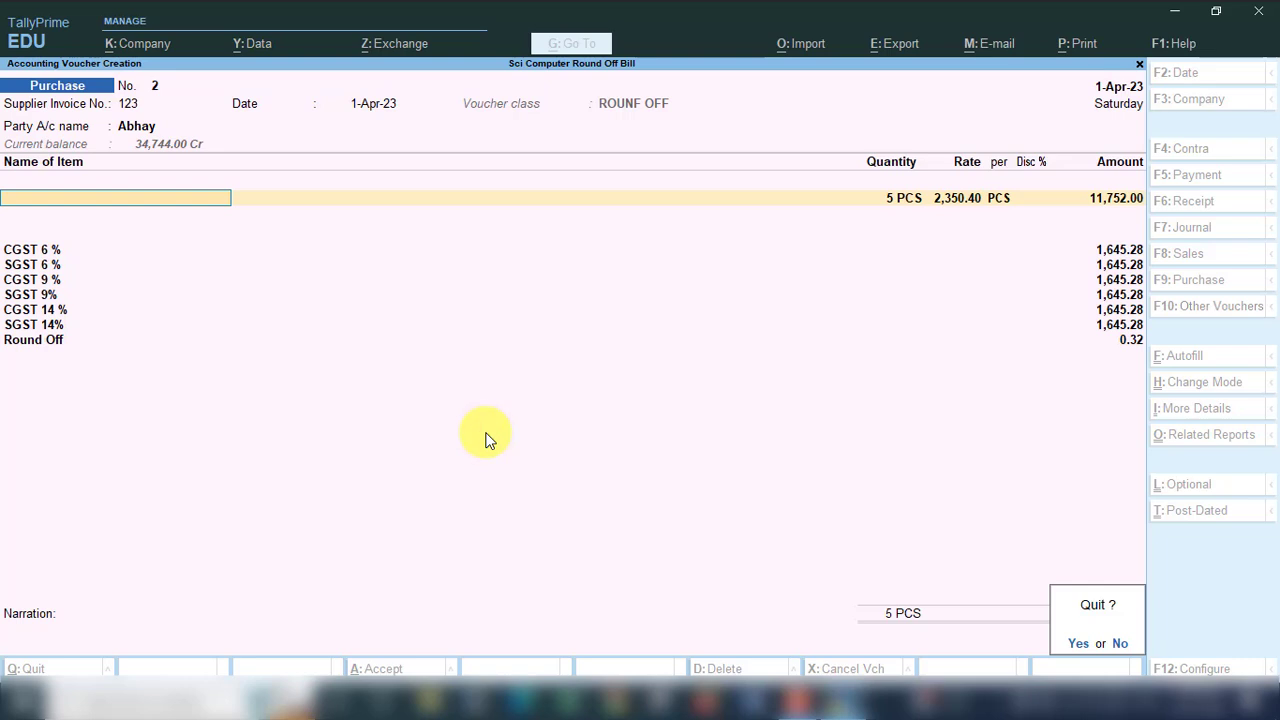
{"action": "key", "text": "n"}
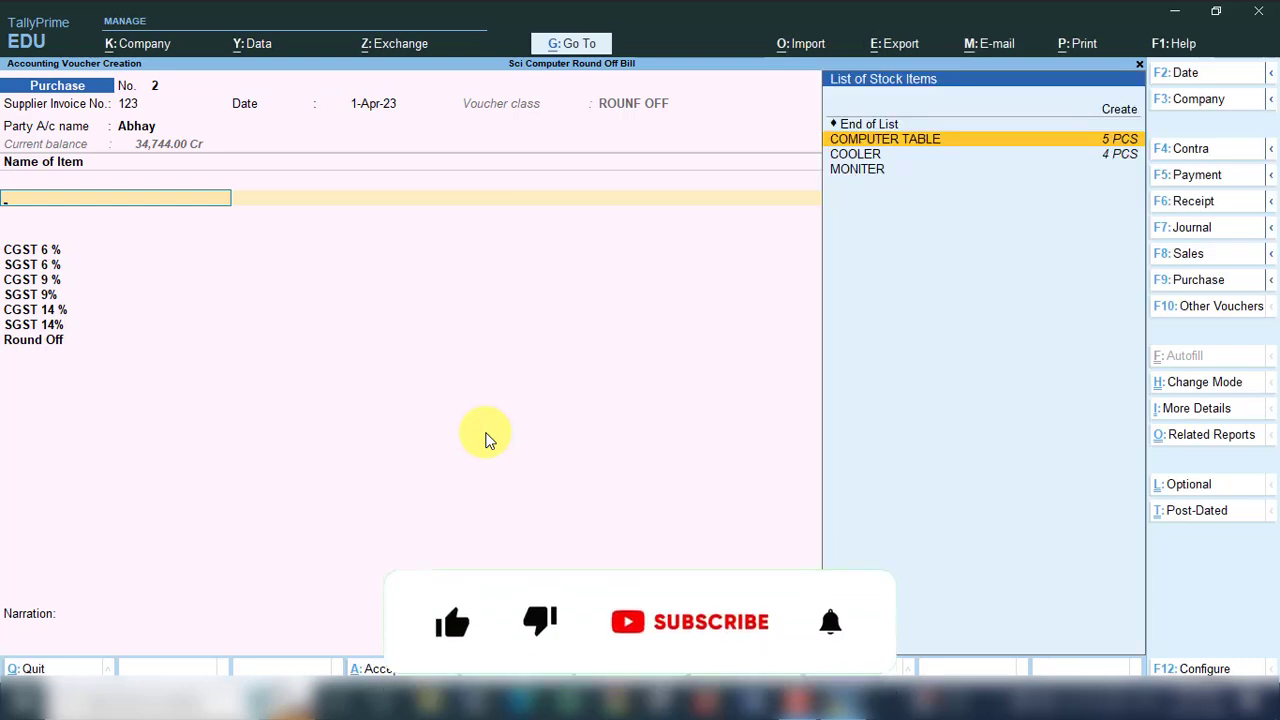
{"action": "key", "text": "Return"}
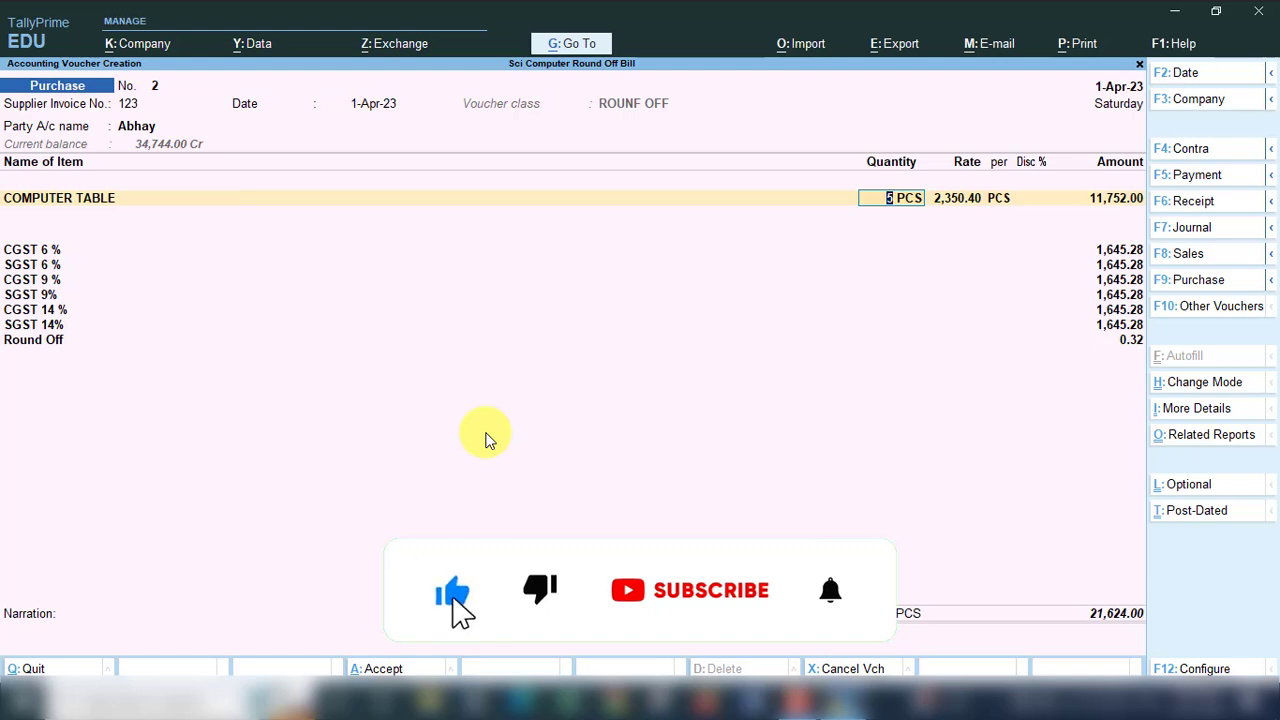